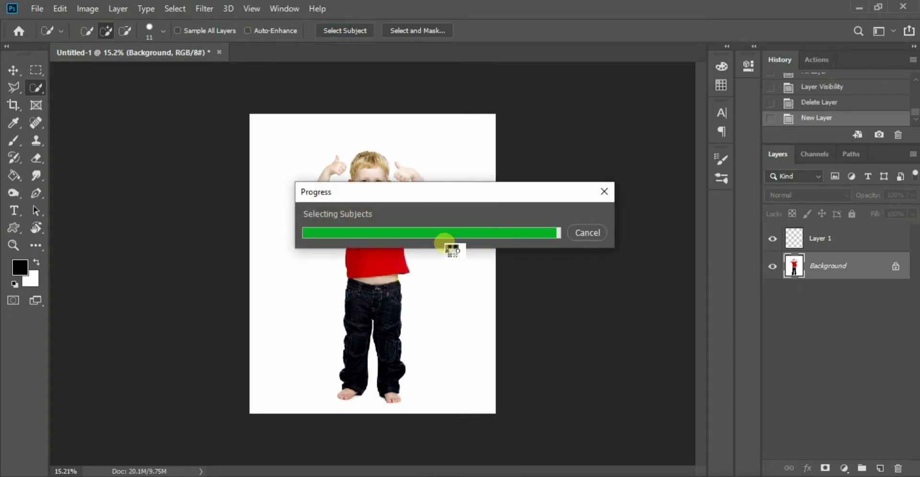
- Subtract the white background between the boy's head and the raised thumb beside it from the subject selection
{"action": "scroll", "coordinate": [362, 212], "scroll_direction": "up", "scroll_amount": 5}
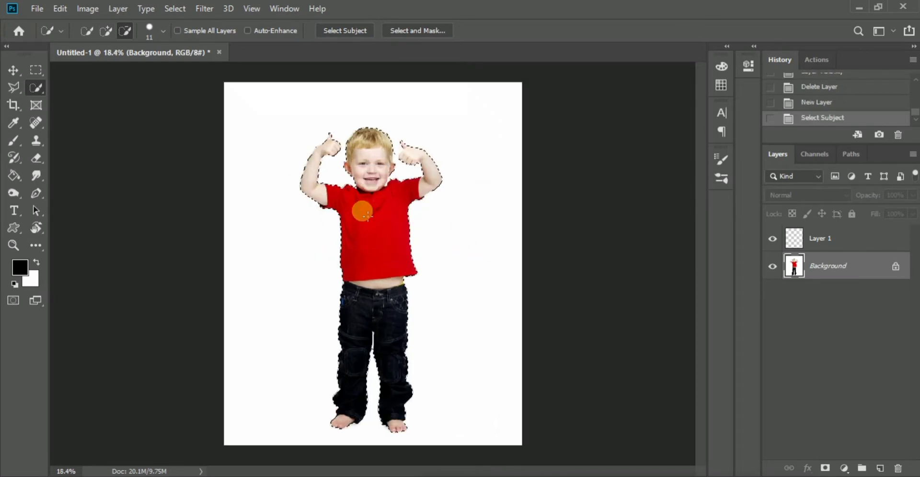
{"action": "scroll", "coordinate": [402, 176], "scroll_direction": "down", "scroll_amount": 1}
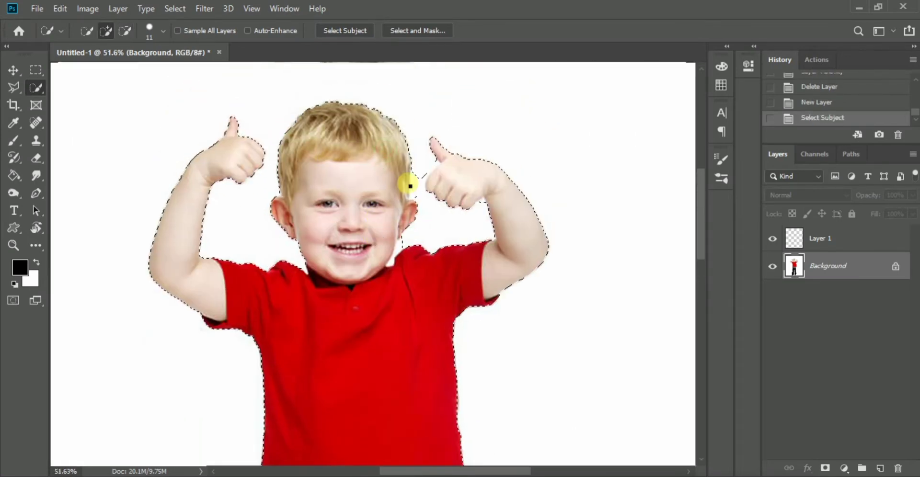
{"action": "scroll", "coordinate": [410, 185], "scroll_direction": "up", "scroll_amount": 4}
{"action": "left_click_drag", "start_coordinate": [429, 164], "coordinate": [422, 214]}
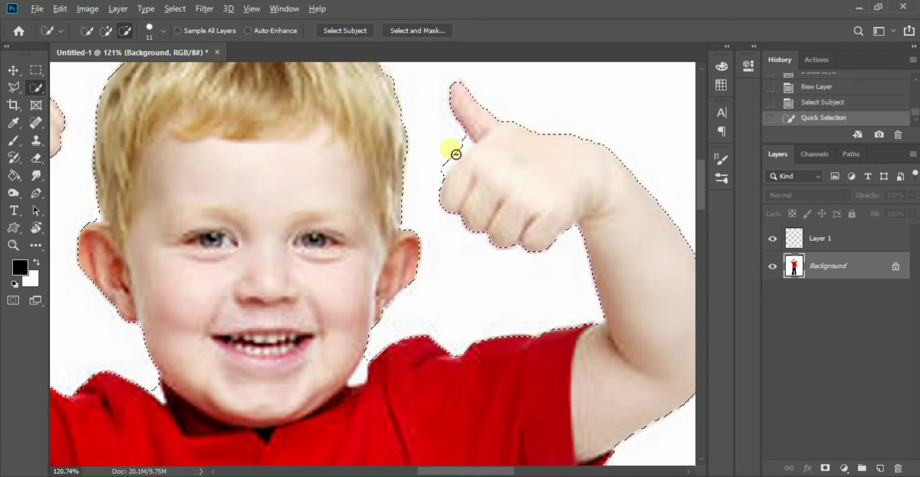
{"action": "left_click_drag", "start_coordinate": [455, 140], "coordinate": [463, 157]}
{"action": "scroll", "coordinate": [346, 275], "scroll_direction": "down", "scroll_amount": 3}
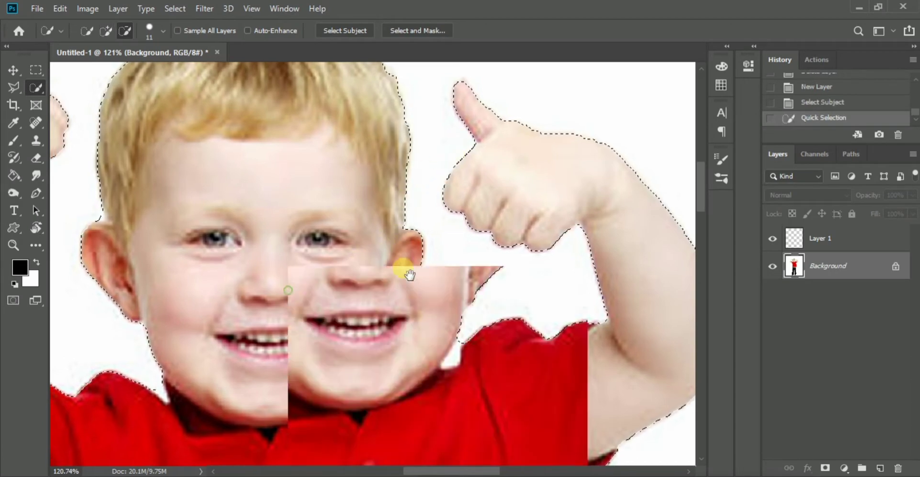
- Subtract the narrow white gap between the boy's trouser legs from the selection with the Quick Selection tool
{"action": "scroll", "coordinate": [252, 217], "scroll_direction": "down", "scroll_amount": 5}
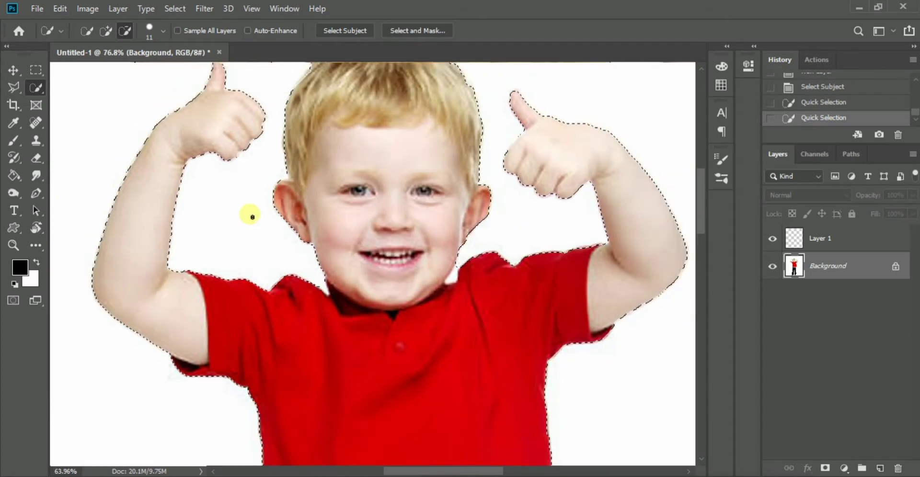
{"action": "left_click_drag", "start_coordinate": [338, 290], "coordinate": [345, 226]}
{"action": "left_click_drag", "start_coordinate": [339, 306], "coordinate": [340, 225]}
{"action": "left_click_drag", "start_coordinate": [317, 298], "coordinate": [345, 237]}
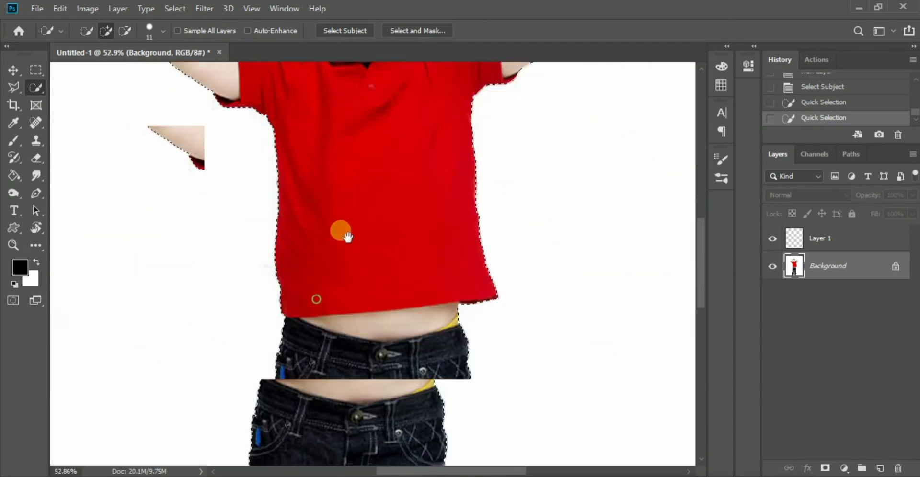
{"action": "left_click_drag", "start_coordinate": [325, 263], "coordinate": [349, 187]}
{"action": "left_click_drag", "start_coordinate": [343, 249], "coordinate": [345, 177]}
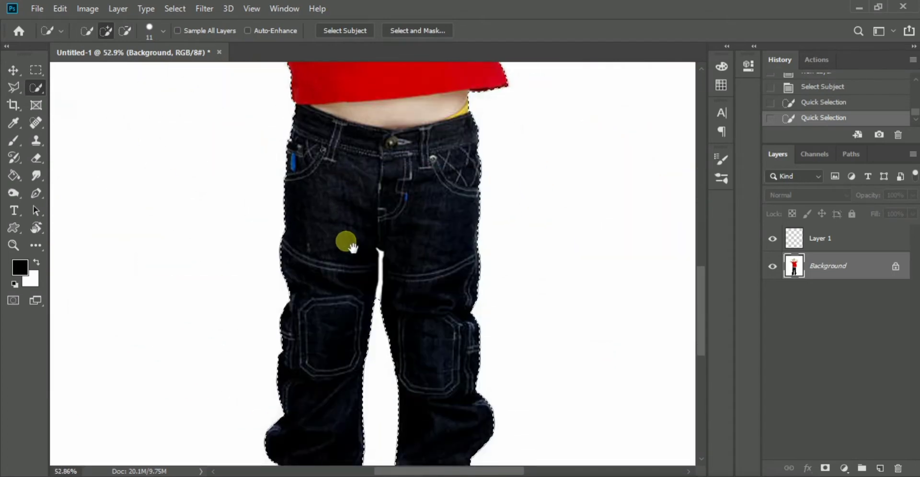
{"action": "left_click_drag", "start_coordinate": [350, 247], "coordinate": [357, 204]}
{"action": "scroll", "coordinate": [376, 211], "scroll_direction": "up", "scroll_amount": 10}
{"action": "left_click", "coordinate": [410, 220]}
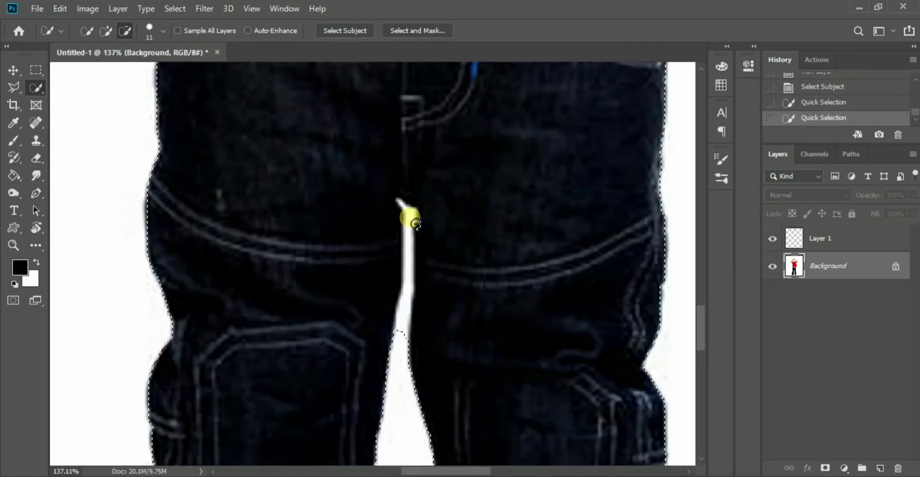
{"action": "left_click", "coordinate": [412, 247]}
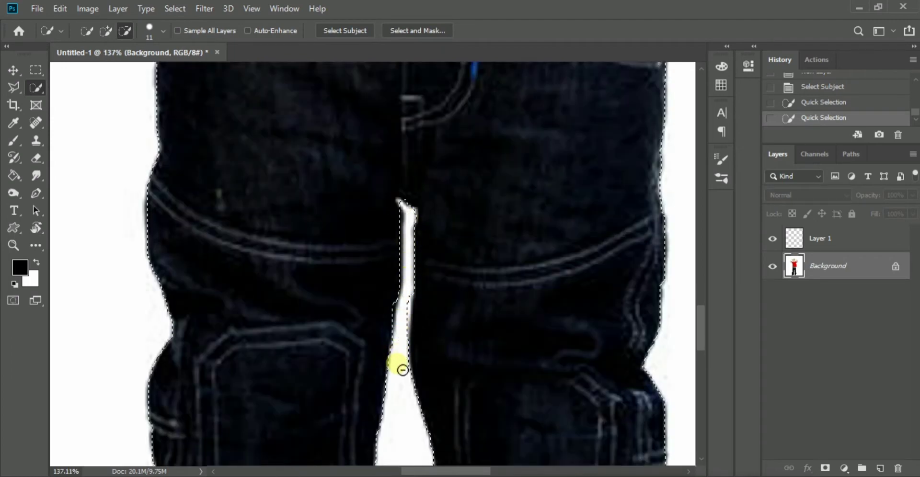
- Fill the boy's selection with black on Layer 1 using the Paint Bucket, and clear the selection
{"action": "scroll", "coordinate": [395, 351], "scroll_direction": "down", "scroll_amount": 12}
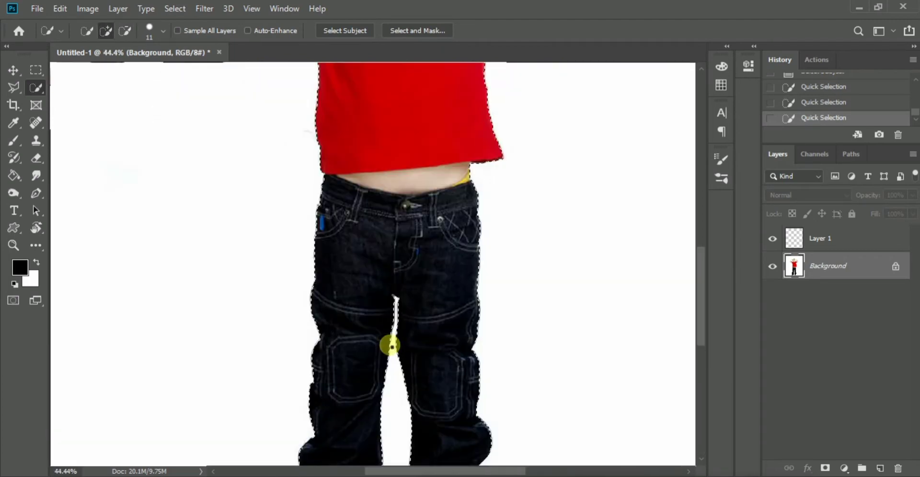
{"action": "left_click_drag", "start_coordinate": [405, 394], "coordinate": [410, 194]}
{"action": "scroll", "coordinate": [426, 316], "scroll_direction": "down", "scroll_amount": 10}
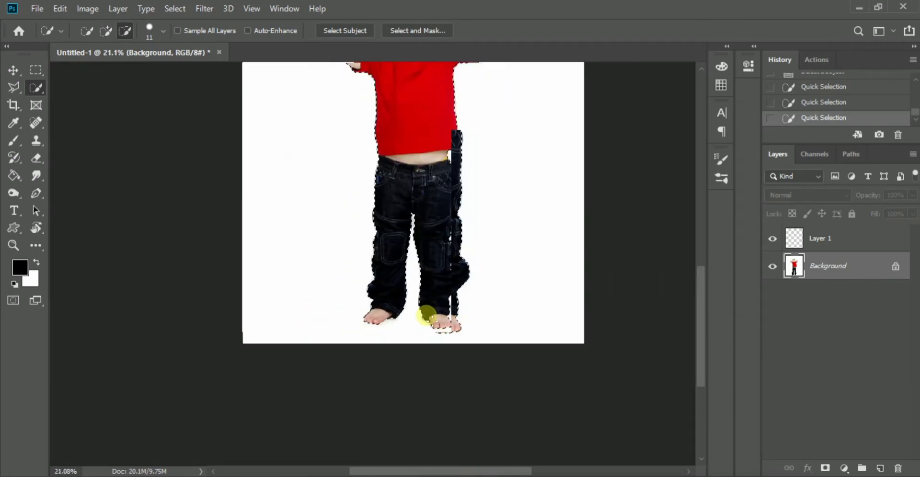
{"action": "left_click", "coordinate": [855, 244]}
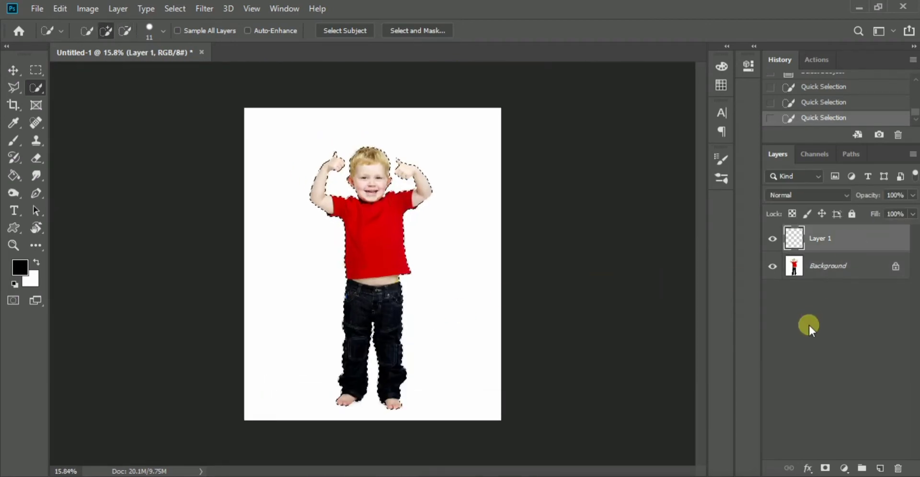
{"action": "left_click", "coordinate": [15, 176]}
{"action": "left_click", "coordinate": [360, 249]}
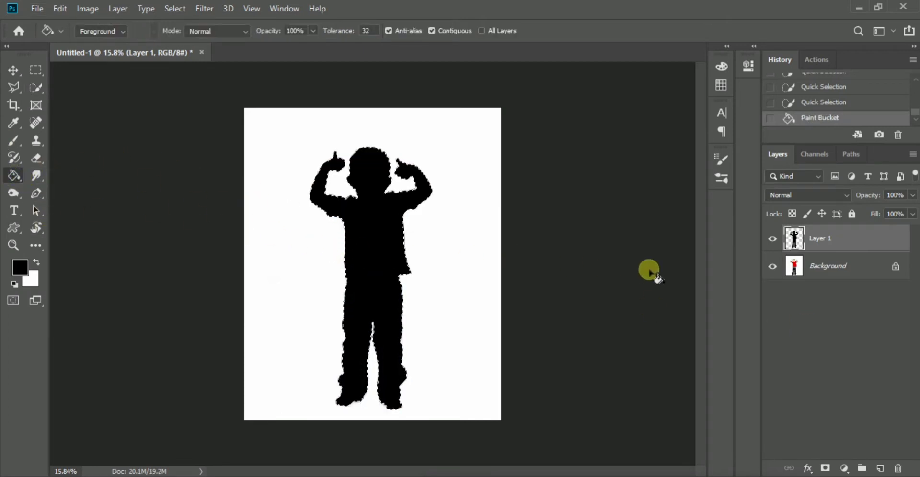
{"action": "left_click", "coordinate": [14, 71]}
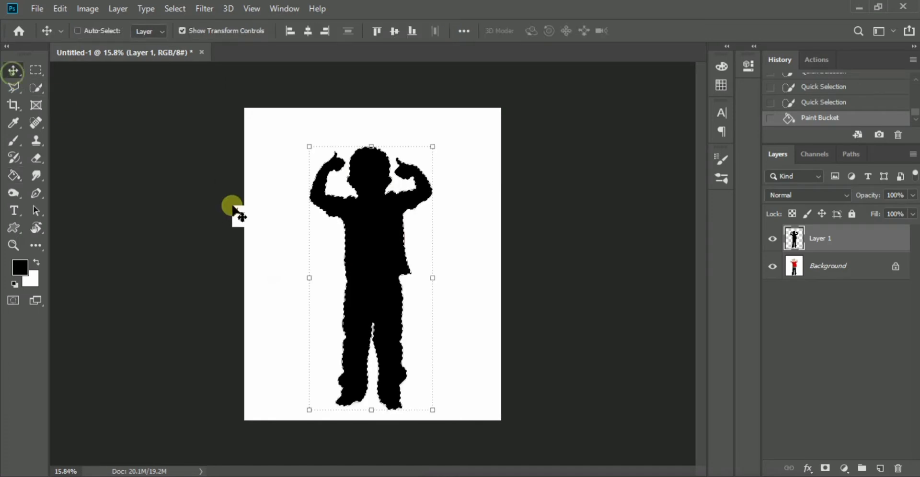
{"action": "key", "text": "ctrl+d"}
{"action": "left_click", "coordinate": [830, 325]}
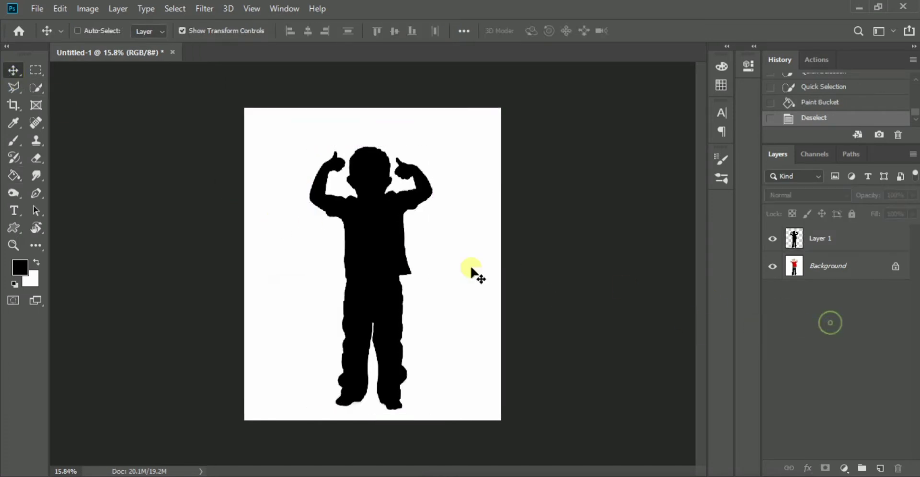
- Rename Layer 1, which holds the black silhouette, as "profactions"
{"action": "scroll", "coordinate": [618, 259], "scroll_direction": "up", "scroll_amount": 1}
{"action": "double_click", "coordinate": [836, 244]}
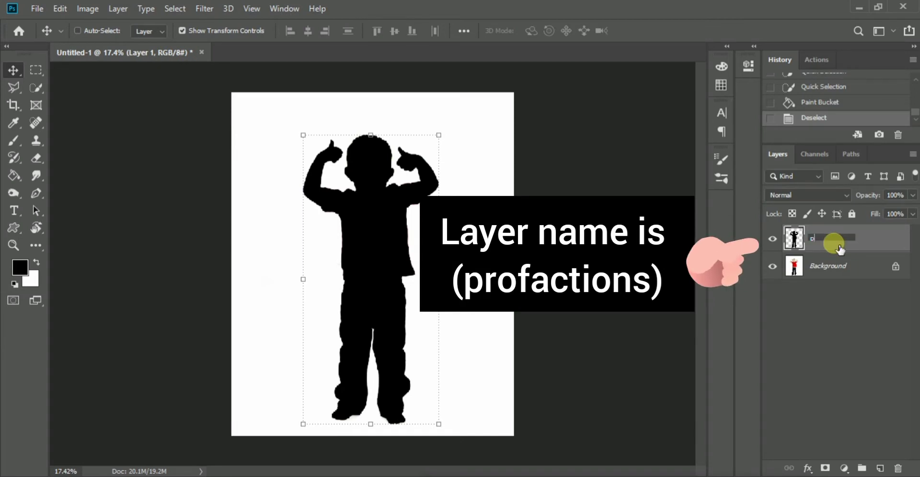
{"action": "type", "text": "profactions"}
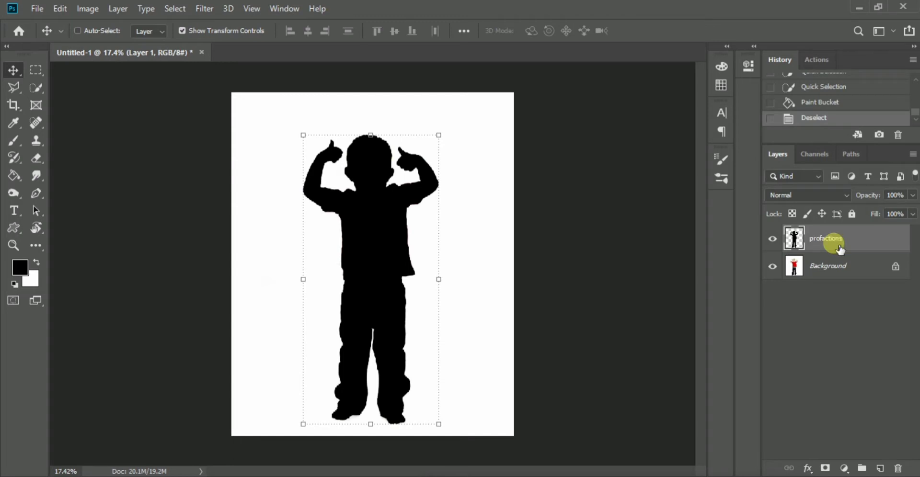
{"action": "key", "text": "Return"}
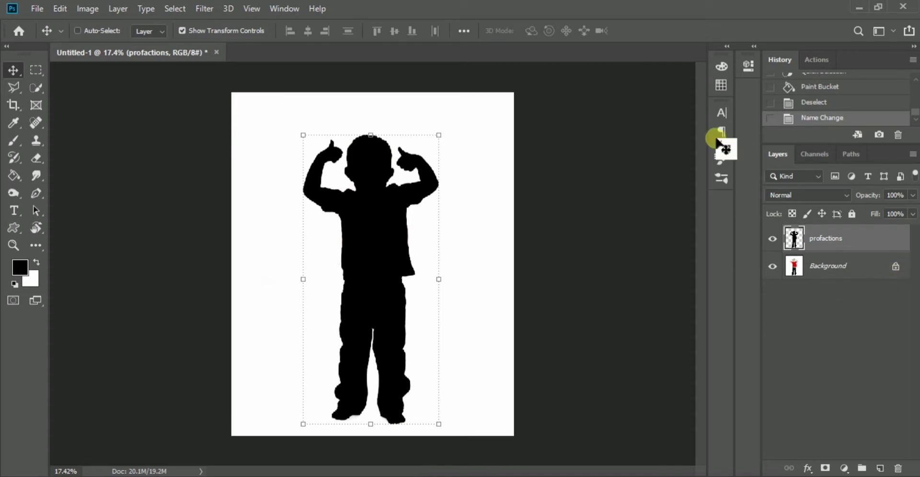
- Show the Actions panel, dock it with History in the collapsed icon column, and expand it there
{"action": "left_click", "coordinate": [285, 9]}
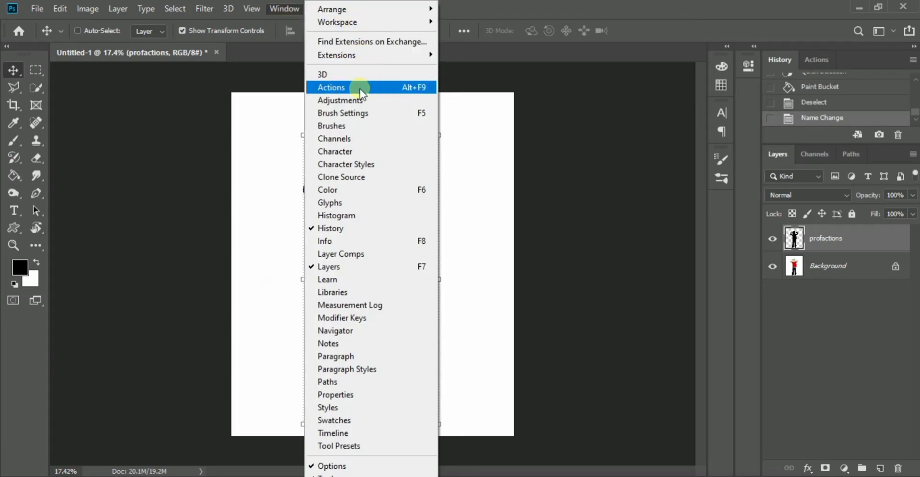
{"action": "left_click", "coordinate": [397, 89]}
{"action": "left_click_drag", "start_coordinate": [400, 93], "coordinate": [614, 119]}
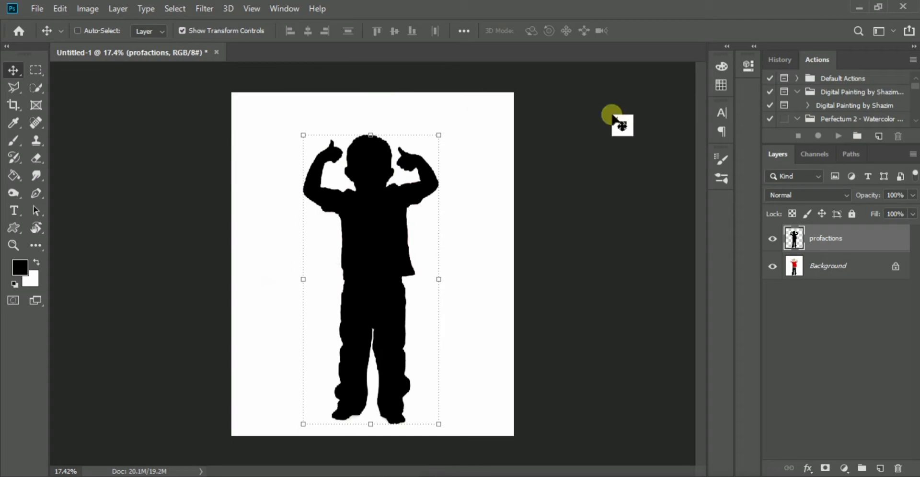
{"action": "left_click_drag", "start_coordinate": [841, 57], "coordinate": [720, 196]}
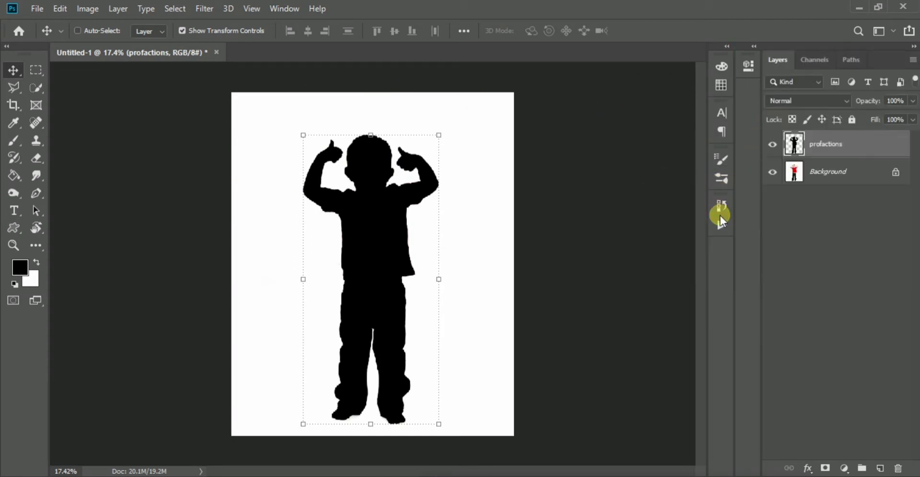
{"action": "left_click", "coordinate": [720, 220]}
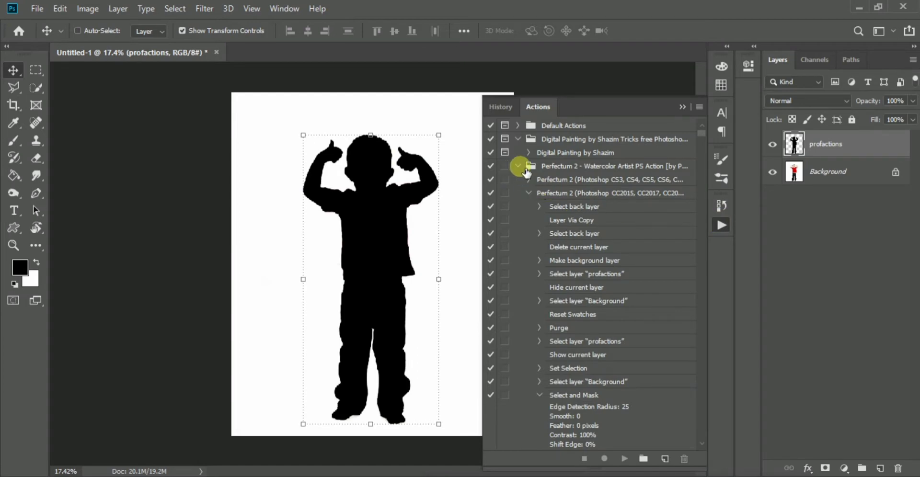
- Widen the action list to read the full names of the two Perfectum 2 versions, and narrow it back
{"action": "left_click", "coordinate": [528, 193]}
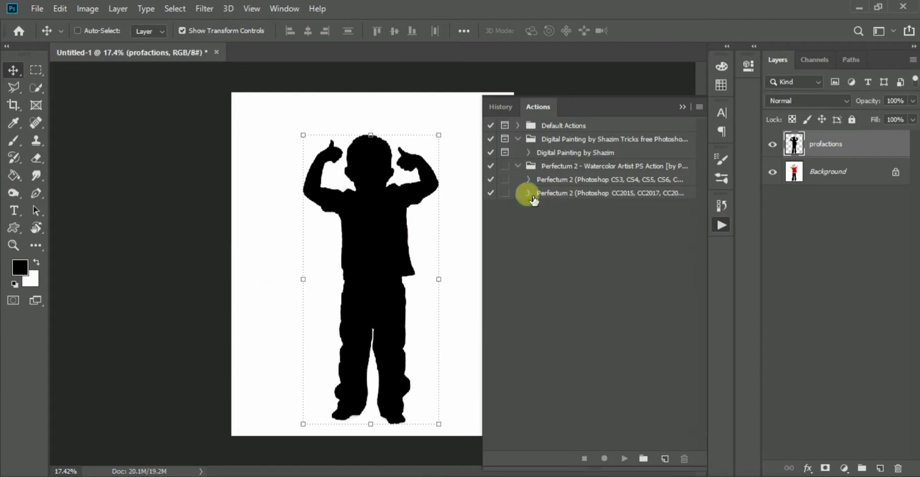
{"action": "left_click_drag", "start_coordinate": [484, 279], "coordinate": [353, 270]}
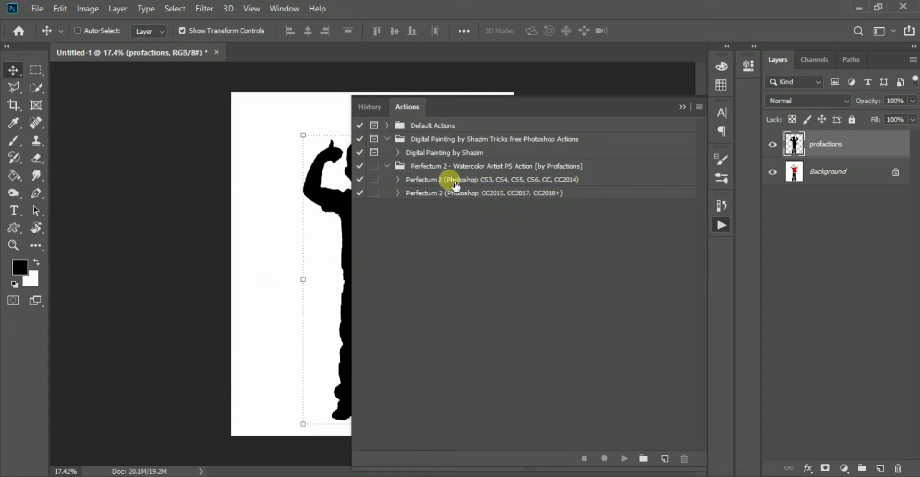
{"action": "left_click", "coordinate": [397, 193]}
{"action": "left_click_drag", "start_coordinate": [360, 263], "coordinate": [509, 264]}
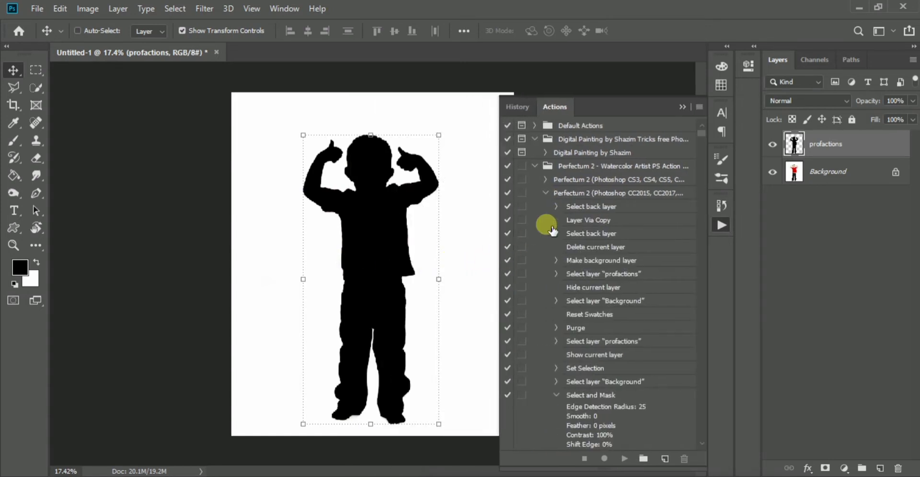
- Run the Perfectum 2 (Photoshop CC2015, CC2017, CC2018+) action on the photo and collapse the action list
{"action": "left_click", "coordinate": [588, 194]}
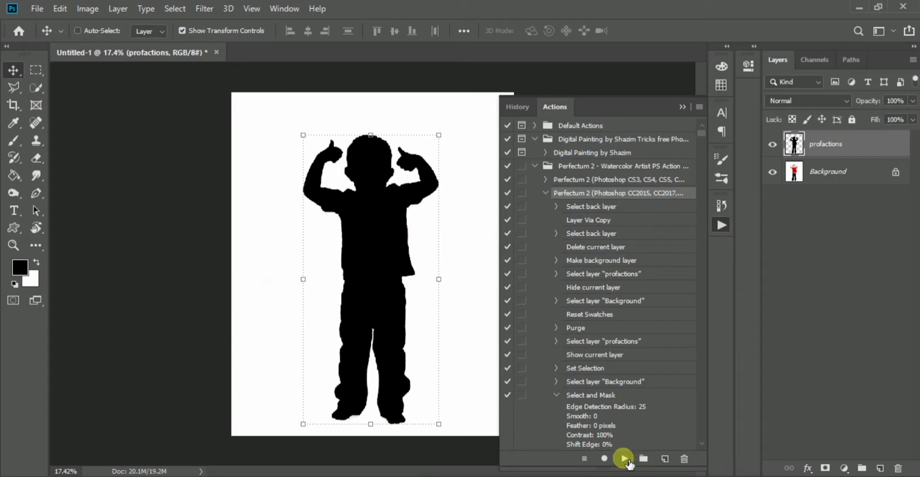
{"action": "left_click", "coordinate": [623, 459]}
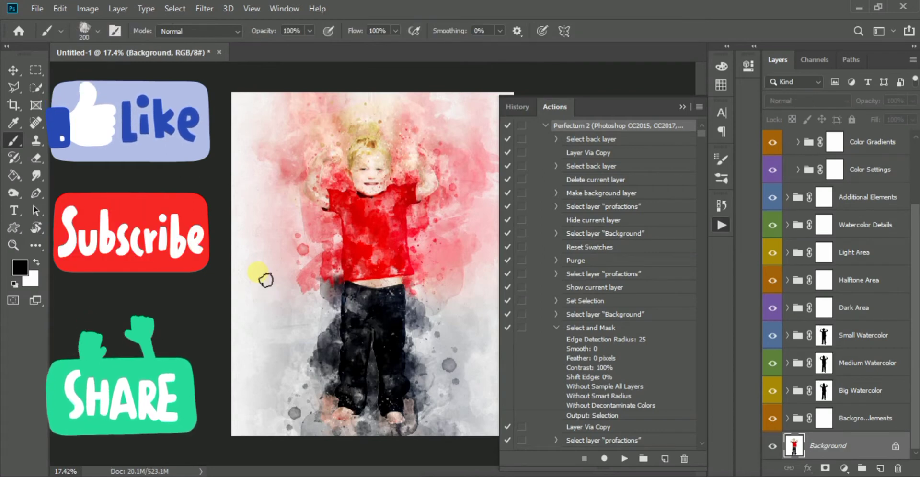
{"action": "left_click", "coordinate": [680, 106]}
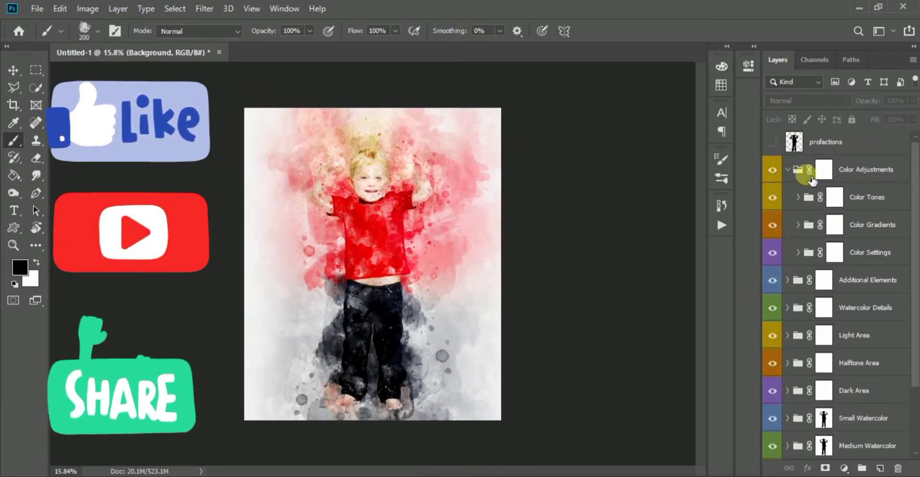
- Collapse the Color Adjustments group, and group Small Watercolor, Medium Watercolor and Big Watercolor together
{"action": "left_click", "coordinate": [787, 169]}
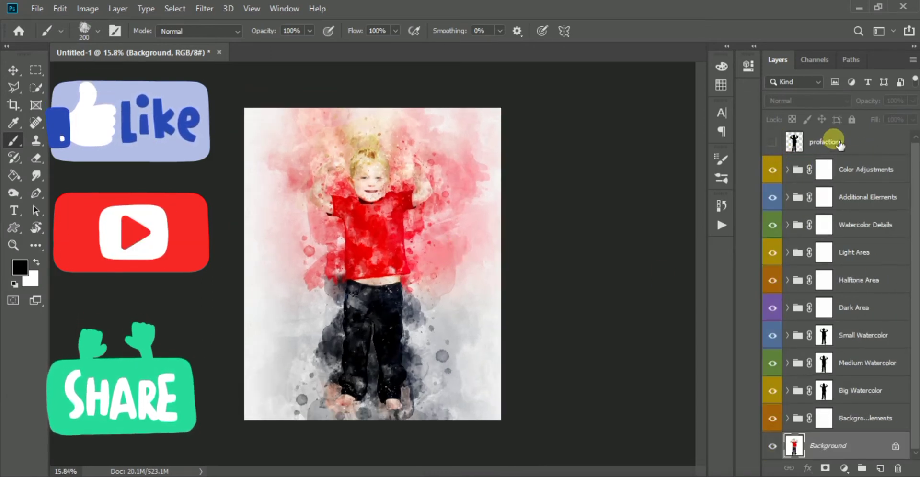
{"action": "left_click", "coordinate": [823, 335]}
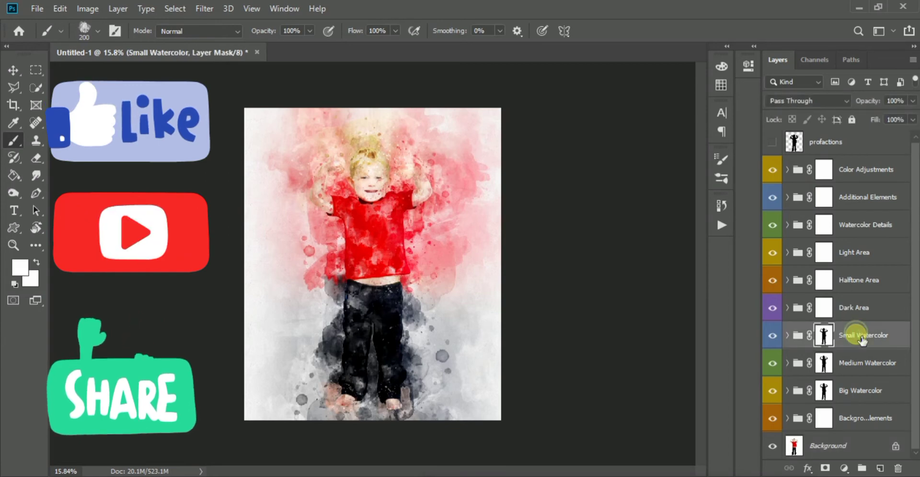
{"action": "left_click", "coordinate": [867, 395], "text": "shift"}
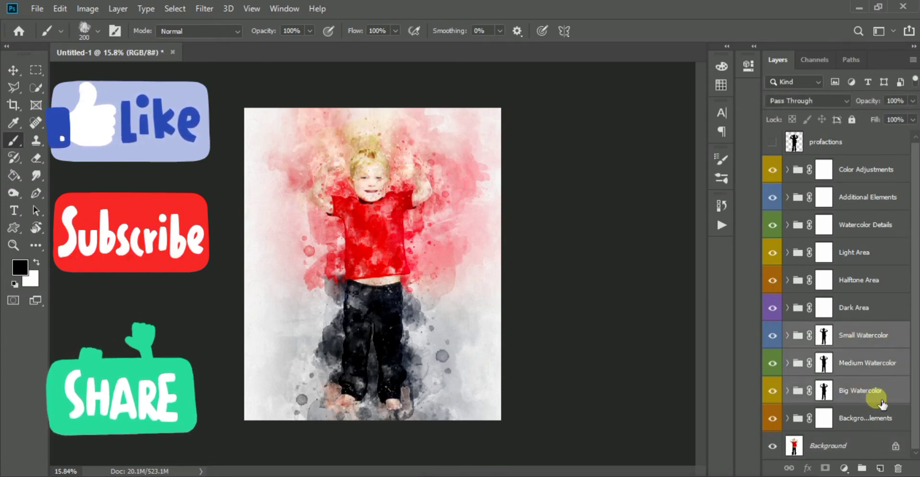
{"action": "left_click", "coordinate": [862, 468]}
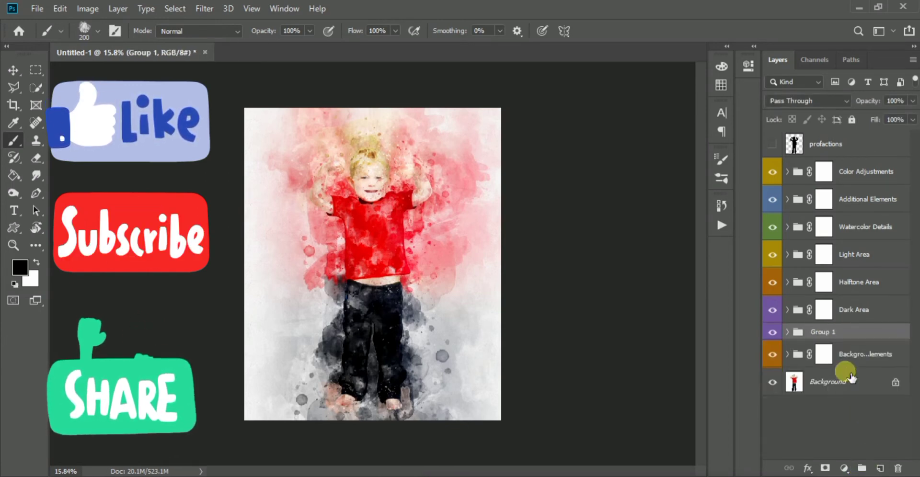
- Move the Small Watercolor mask onto Group 1 and disable the masks of Medium Watercolor and Big Watercolor
{"action": "left_click", "coordinate": [798, 336]}
{"action": "left_click_drag", "start_coordinate": [839, 360], "coordinate": [841, 335]}
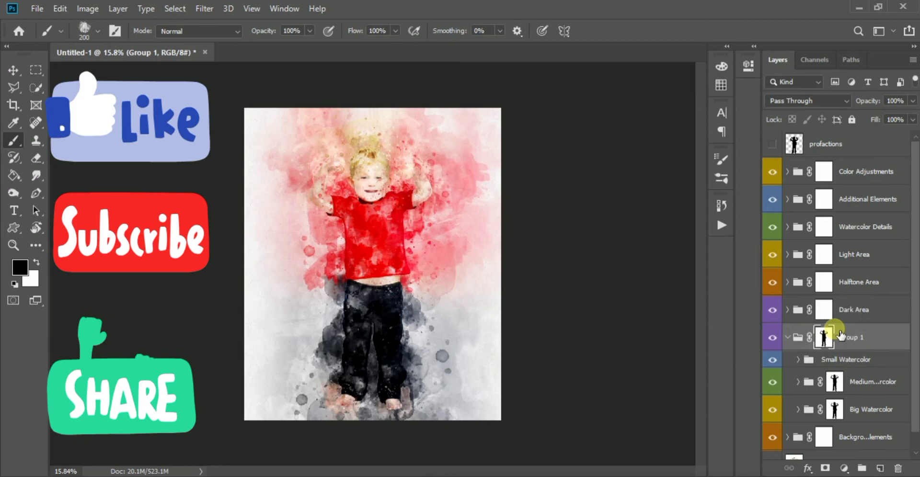
{"action": "left_click", "coordinate": [835, 382], "text": "shift"}
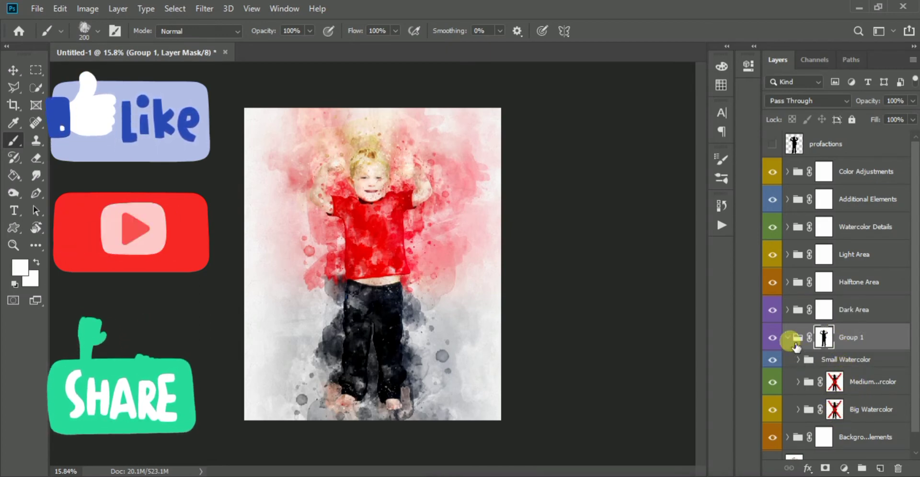
- Collapse Group 1 and toggle its visibility to compare the picture with and without the watercolor groups
{"action": "left_click", "coordinate": [787, 337]}
{"action": "left_click", "coordinate": [777, 342]}
{"action": "left_click", "coordinate": [777, 341]}
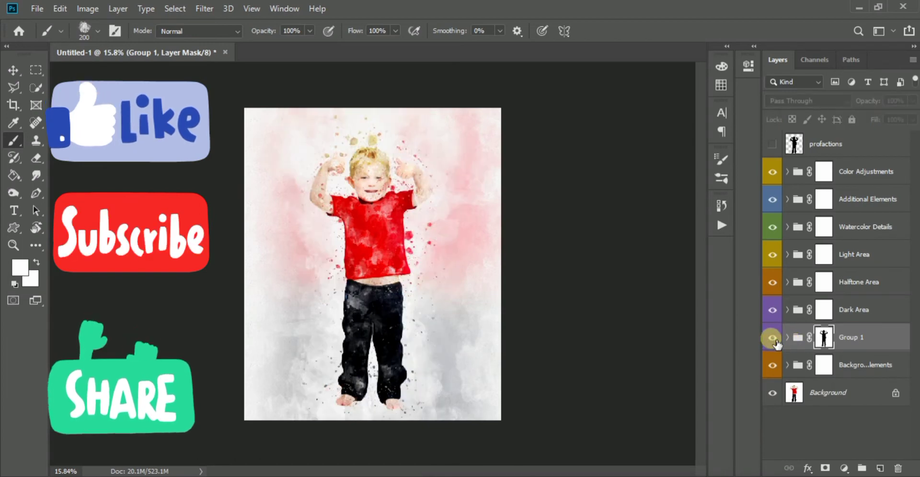
- Move Group 1 above the Color Adjustments group in the layer stack
{"action": "left_click", "coordinate": [876, 339]}
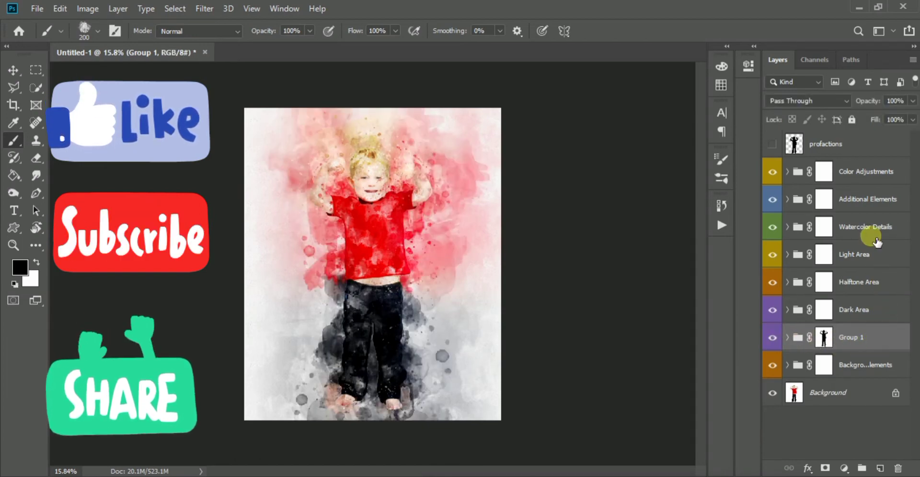
{"action": "double_click", "coordinate": [871, 333]}
{"action": "key", "text": "Escape"}
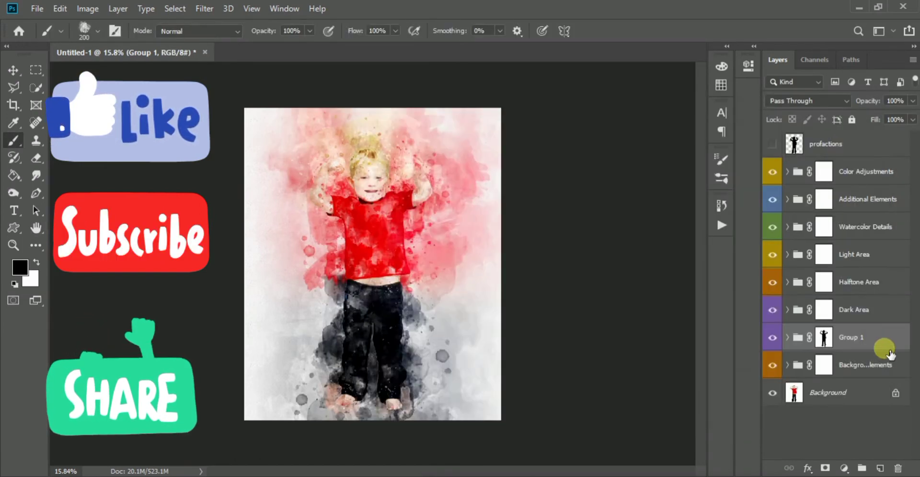
{"action": "left_click_drag", "start_coordinate": [883, 345], "coordinate": [873, 161]}
- Toggle the visibility and the mask of Group 1 to compare the picture with and without them
{"action": "left_click", "coordinate": [824, 171]}
{"action": "left_click", "coordinate": [772, 171]}
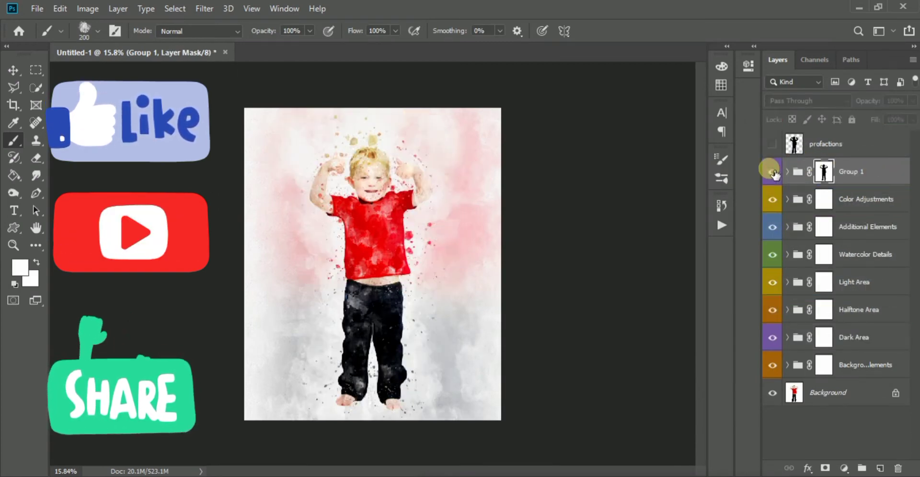
{"action": "left_click", "coordinate": [772, 171]}
{"action": "left_click", "coordinate": [824, 174]}
{"action": "left_click", "coordinate": [824, 173], "text": "shift"}
{"action": "left_click", "coordinate": [824, 173], "text": "shift"}
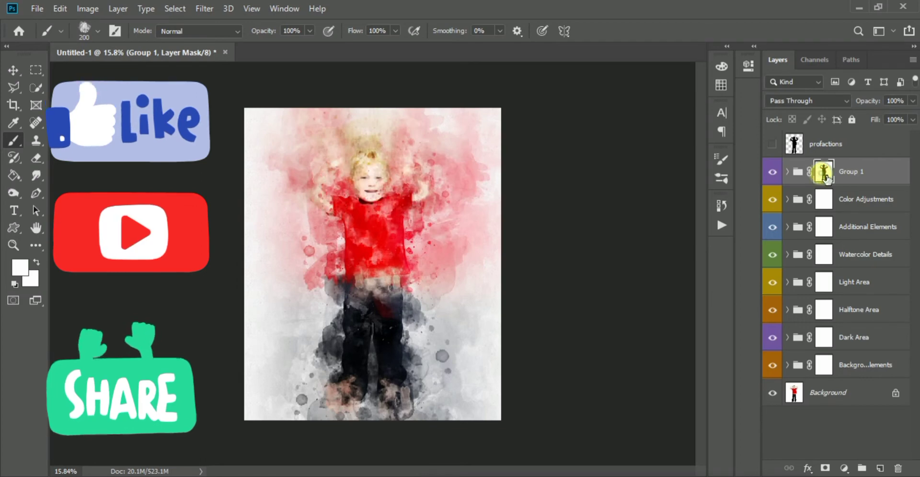
- Choose the 46 px round brush with 88% hardness and reduce its size to 19 px for Group 1's mask
{"action": "scroll", "coordinate": [379, 271], "scroll_direction": "up", "scroll_amount": 3}
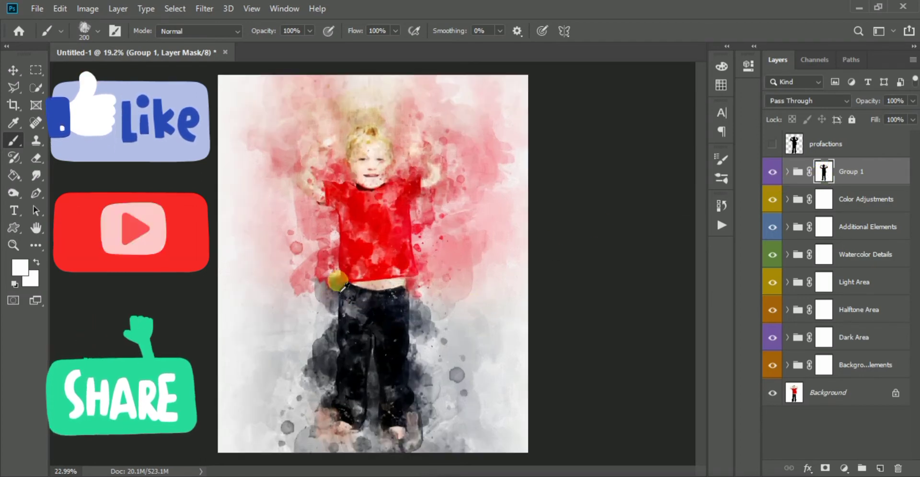
{"action": "scroll", "coordinate": [391, 264], "scroll_direction": "up", "scroll_amount": 5}
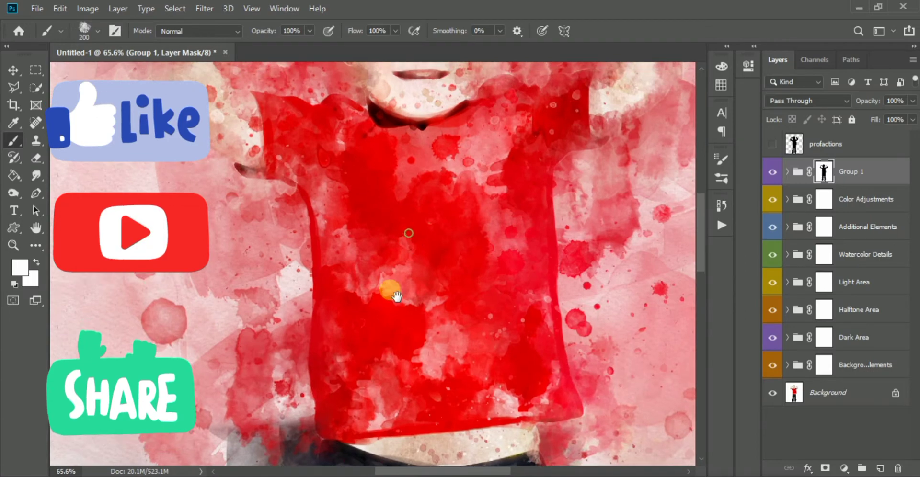
{"action": "mouse_move", "coordinate": [397, 296]}
{"action": "left_mouse_down"}
{"action": "mouse_move", "coordinate": [463, 427]}
{"action": "mouse_move", "coordinate": [441, 453]}
{"action": "mouse_move", "coordinate": [412, 432]}
{"action": "left_mouse_up"}
{"action": "scroll", "coordinate": [411, 94], "scroll_direction": "up", "scroll_amount": 4}
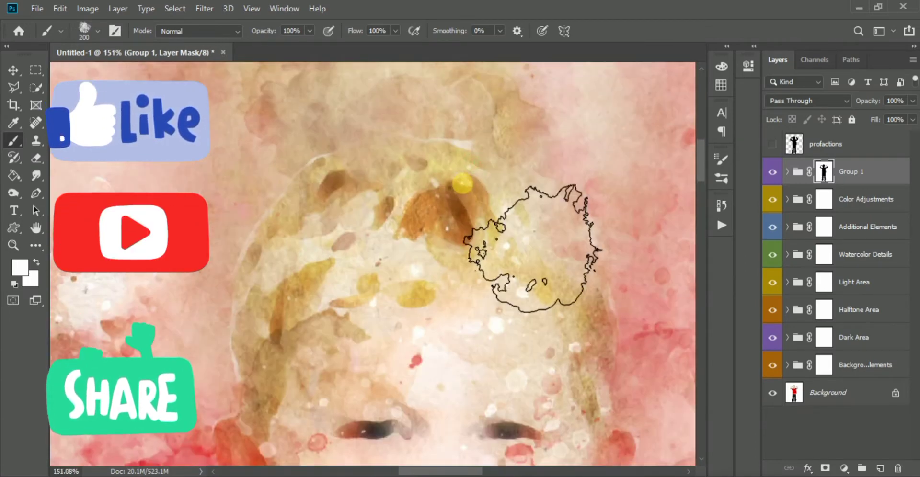
{"action": "right_click", "coordinate": [524, 236]}
{"action": "left_click", "coordinate": [491, 249]}
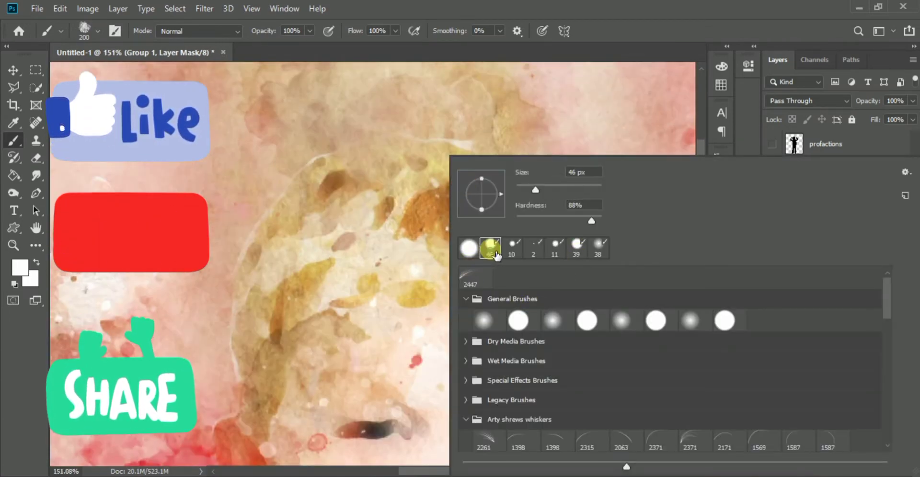
{"action": "left_click", "coordinate": [624, 4]}
{"action": "left_click_drag", "start_coordinate": [390, 167], "coordinate": [376, 166], "text": "alt"}
{"action": "mouse_move", "coordinate": [436, 144]}
{"action": "left_mouse_down"}
{"action": "mouse_move", "coordinate": [498, 164]}
{"action": "mouse_move", "coordinate": [406, 146]}
{"action": "mouse_move", "coordinate": [373, 152]}
{"action": "left_mouse_up"}
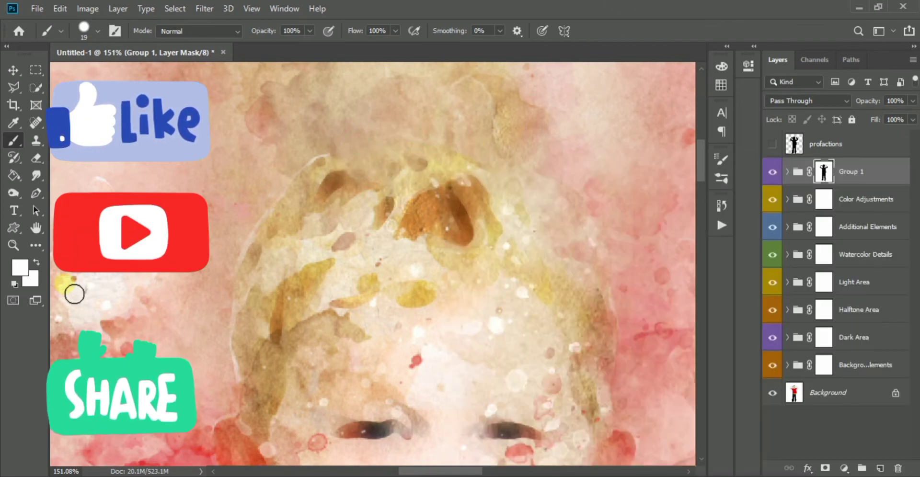
- Set the foreground color to white (ffffff) and paint on Group 1's mask along both edges of the boy's hair and face
{"action": "left_click", "coordinate": [15, 280]}
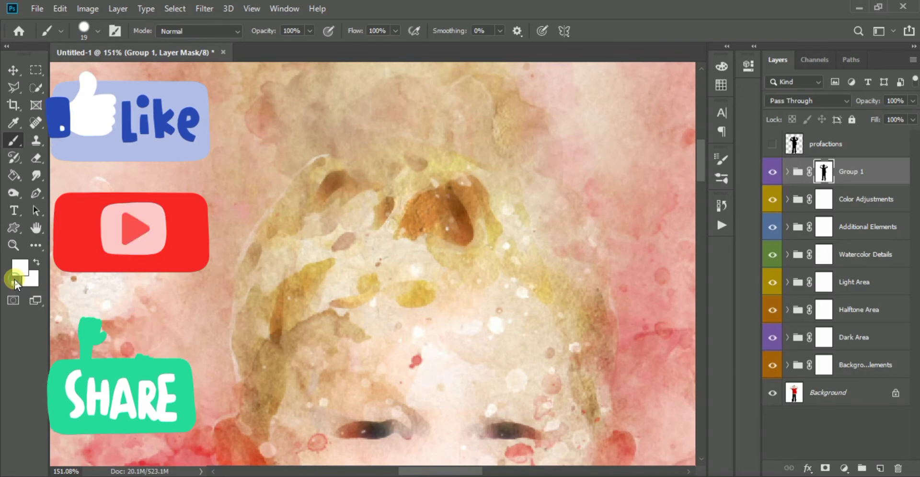
{"action": "left_click", "coordinate": [21, 267]}
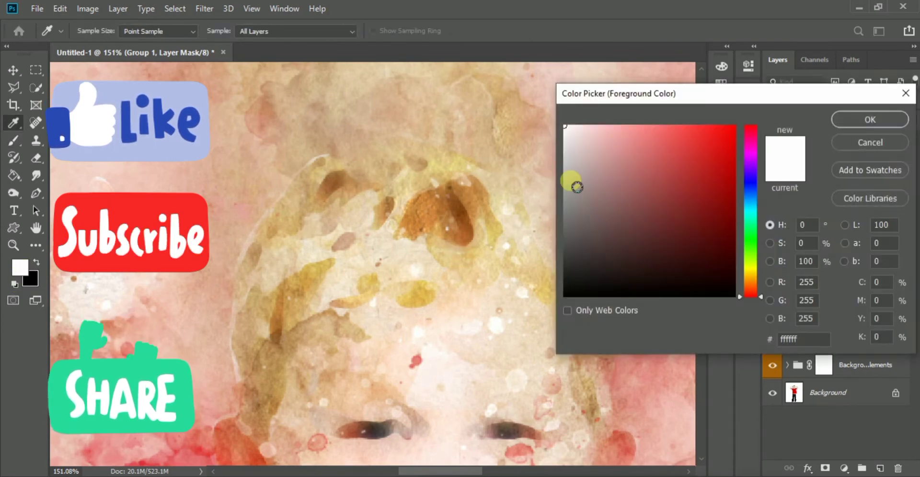
{"action": "left_click", "coordinate": [834, 119]}
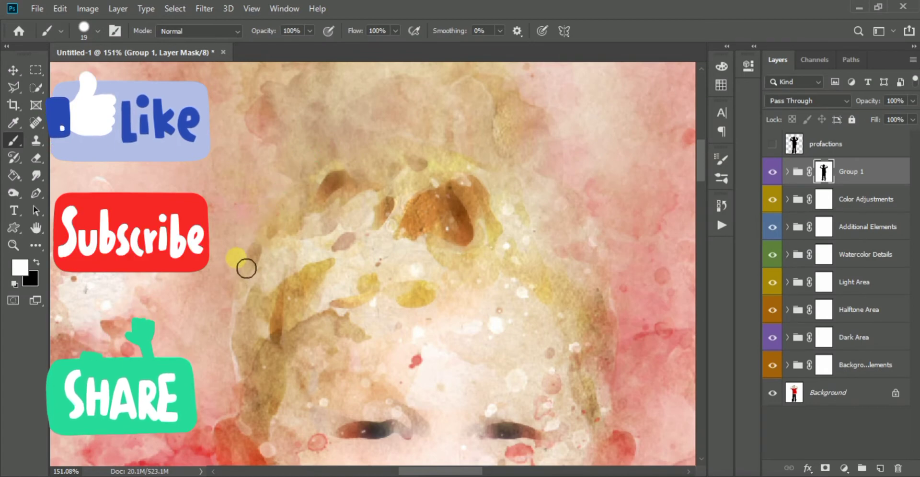
{"action": "left_click_drag", "start_coordinate": [245, 411], "coordinate": [293, 312]}
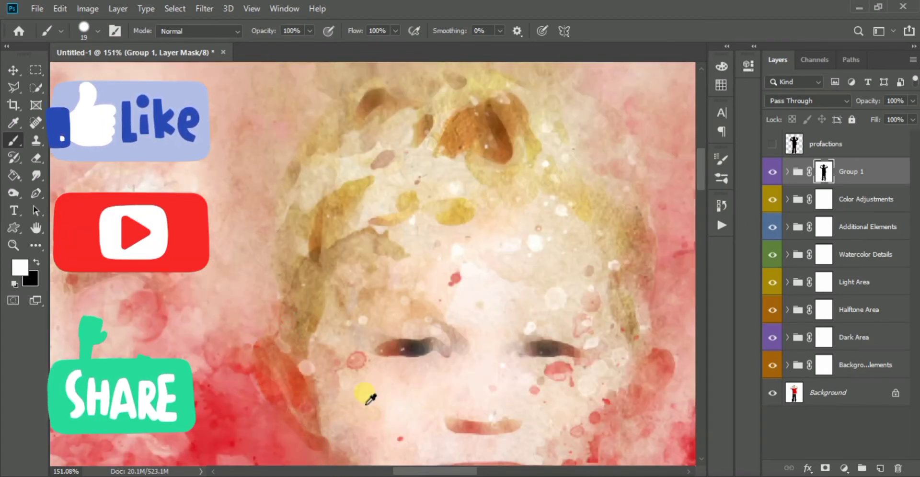
{"action": "scroll", "coordinate": [421, 384], "scroll_direction": "down", "scroll_amount": 5}
{"action": "scroll", "coordinate": [558, 283], "scroll_direction": "up", "scroll_amount": 5}
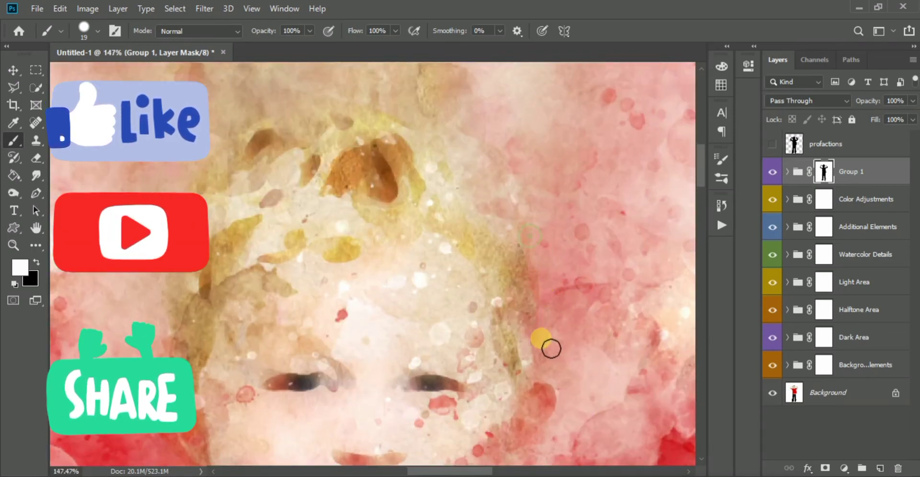
{"action": "left_click_drag", "start_coordinate": [497, 417], "coordinate": [531, 207]}
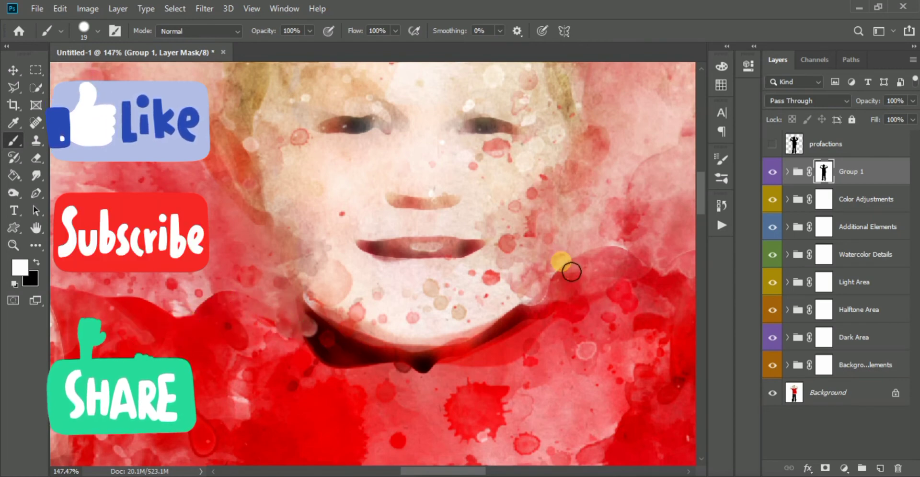
- Examine the watercolor edges around the boy's shirt, trousers and feet, and the picture as a whole
{"action": "scroll", "coordinate": [519, 246], "scroll_direction": "down", "scroll_amount": 5}
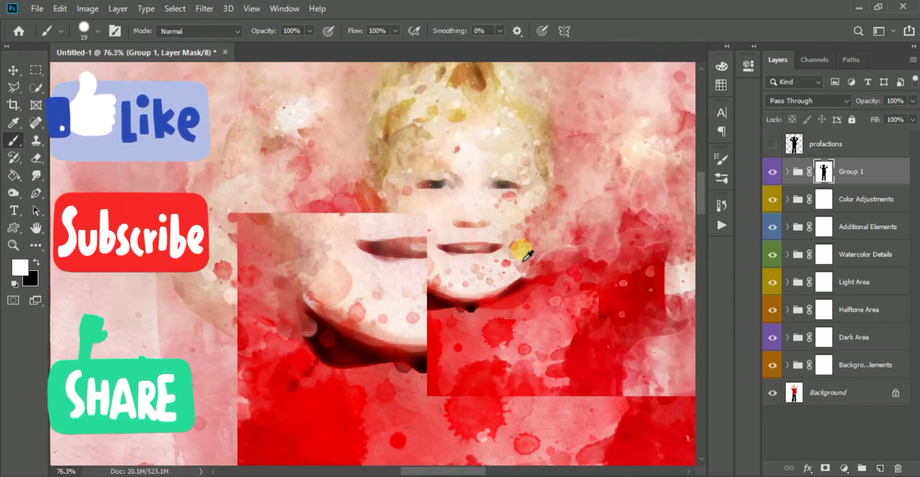
{"action": "scroll", "coordinate": [479, 319], "scroll_direction": "down", "scroll_amount": 4}
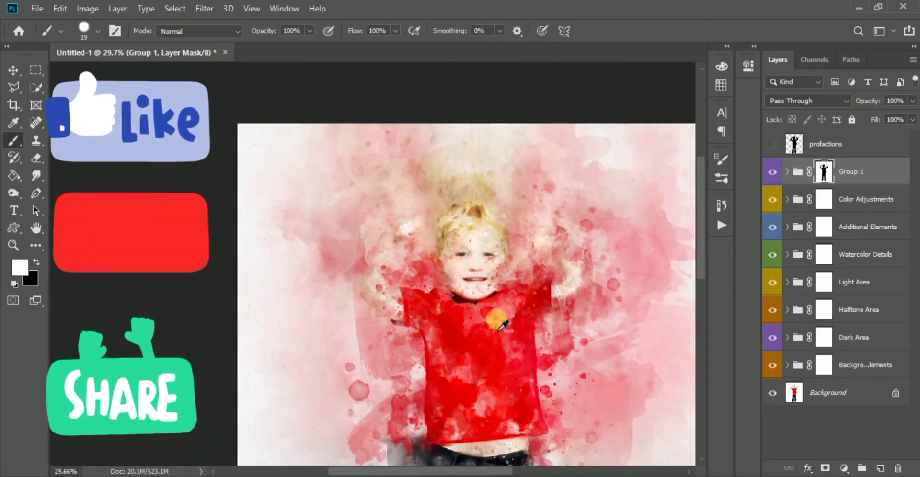
{"action": "scroll", "coordinate": [381, 336], "scroll_direction": "up", "scroll_amount": 2}
{"action": "scroll", "coordinate": [390, 364], "scroll_direction": "down", "scroll_amount": 3}
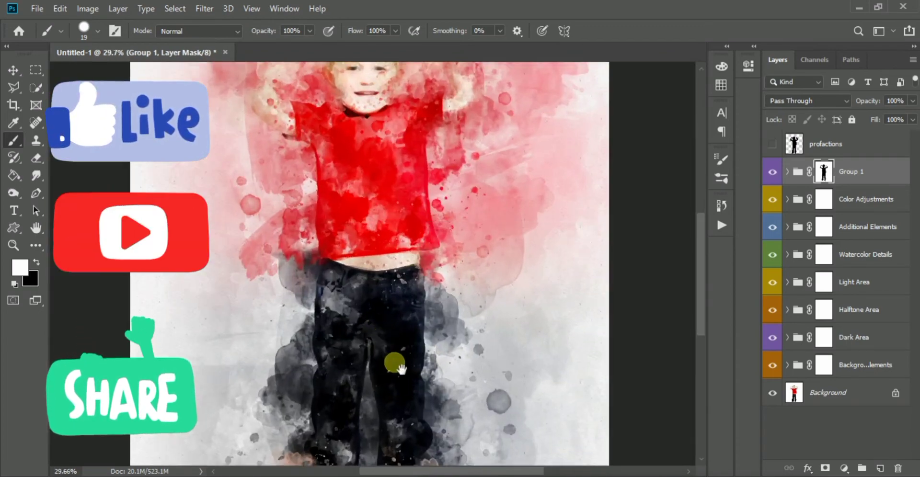
{"action": "scroll", "coordinate": [364, 364], "scroll_direction": "up", "scroll_amount": 3}
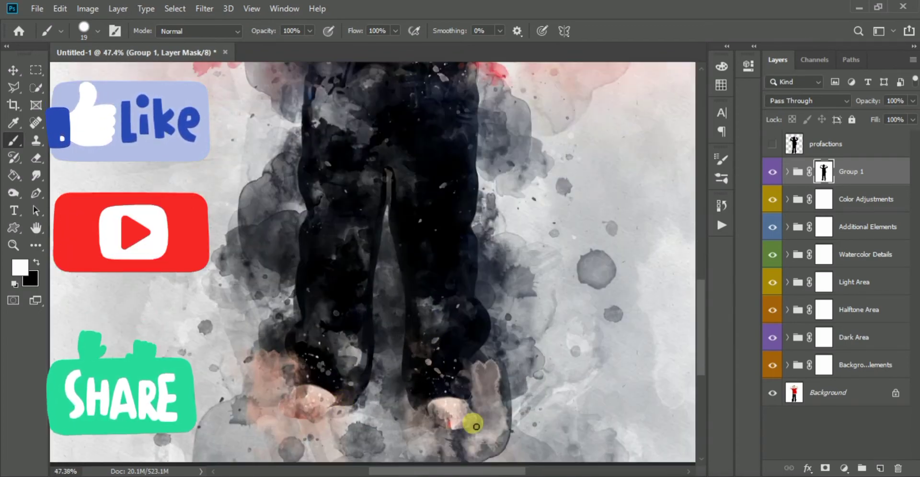
{"action": "scroll", "coordinate": [470, 417], "scroll_direction": "down", "scroll_amount": 2}
{"action": "scroll", "coordinate": [451, 240], "scroll_direction": "down", "scroll_amount": 3}
{"action": "scroll", "coordinate": [452, 240], "scroll_direction": "down", "scroll_amount": 3}
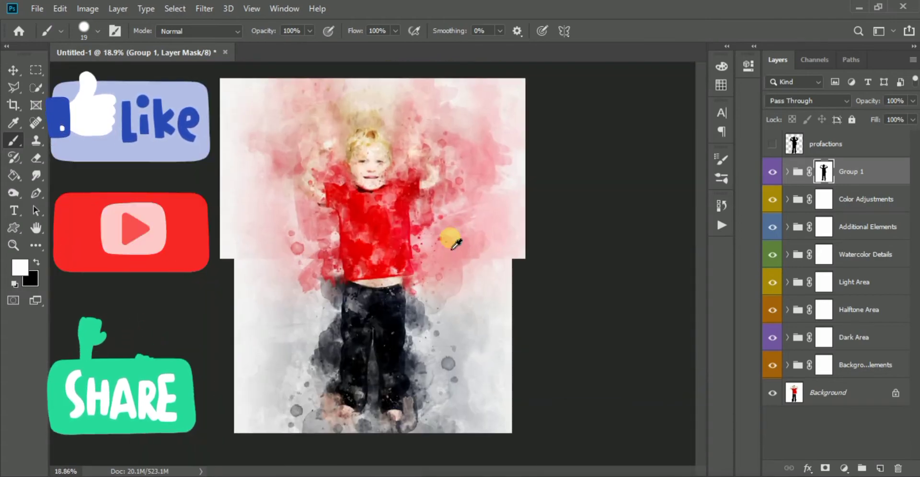
{"action": "scroll", "coordinate": [447, 240], "scroll_direction": "up", "scroll_amount": 2}
- Delete the hidden profactions layer
{"action": "left_click", "coordinate": [849, 149]}
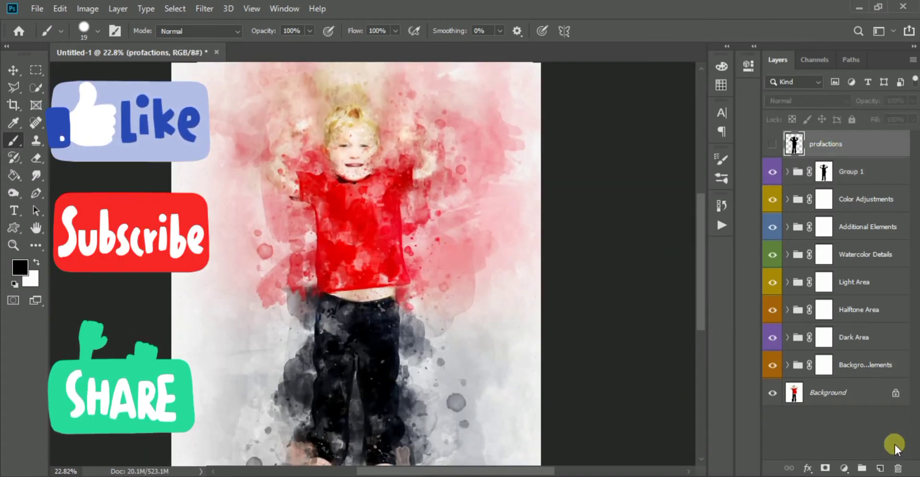
{"action": "left_click", "coordinate": [898, 468]}
{"action": "left_click", "coordinate": [398, 191]}
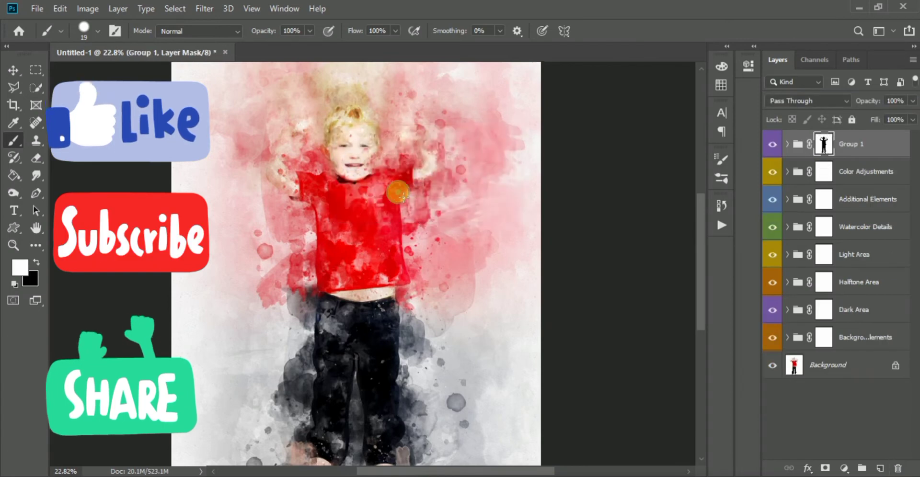
{"action": "key", "text": "x"}
{"action": "key", "text": "ctrl+0"}
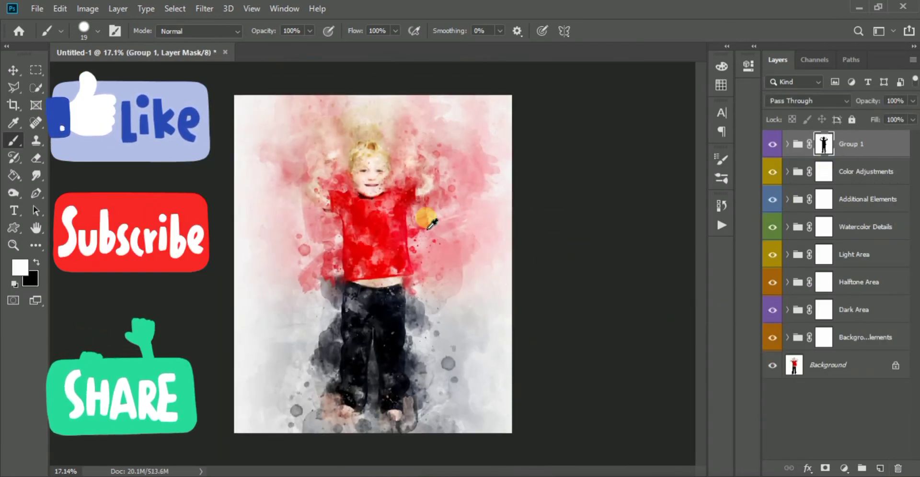
{"action": "left_click", "coordinate": [836, 369]}
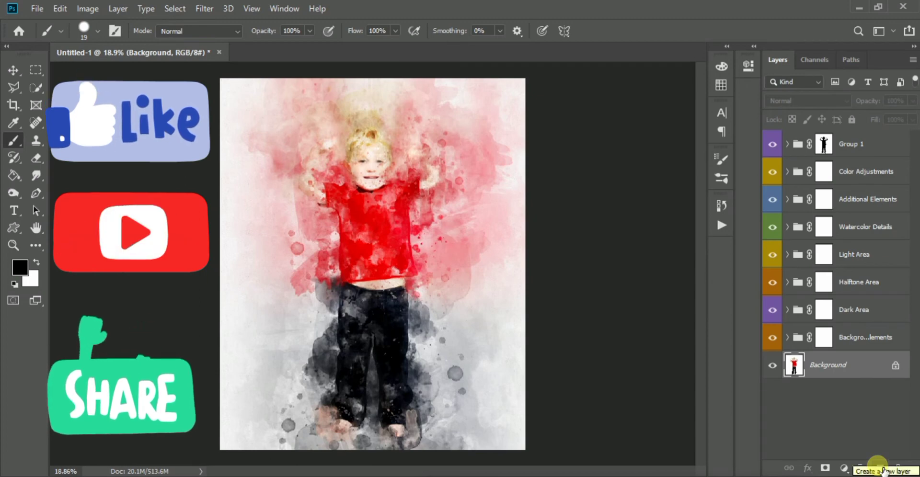
{"action": "left_click", "coordinate": [880, 468]}
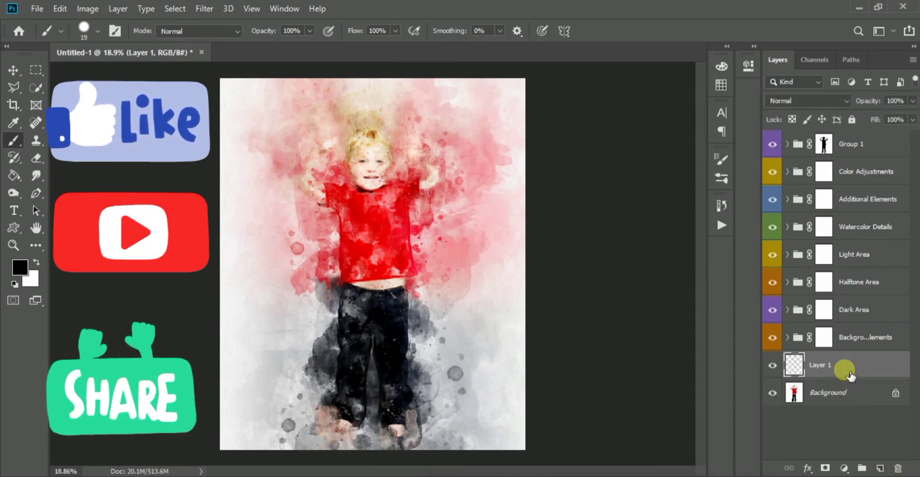
{"action": "left_click_drag", "start_coordinate": [841, 366], "coordinate": [898, 468]}
- Duplicate the Background layer to the top of the stack and add a layer mask inverted to black
{"action": "left_click_drag", "start_coordinate": [852, 373], "coordinate": [879, 468]}
{"action": "left_click_drag", "start_coordinate": [856, 366], "coordinate": [858, 134]}
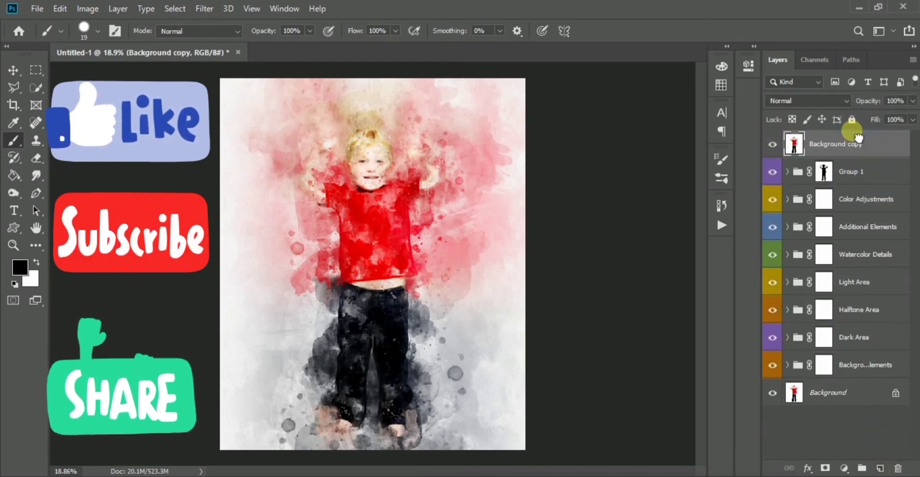
{"action": "left_click", "coordinate": [825, 468]}
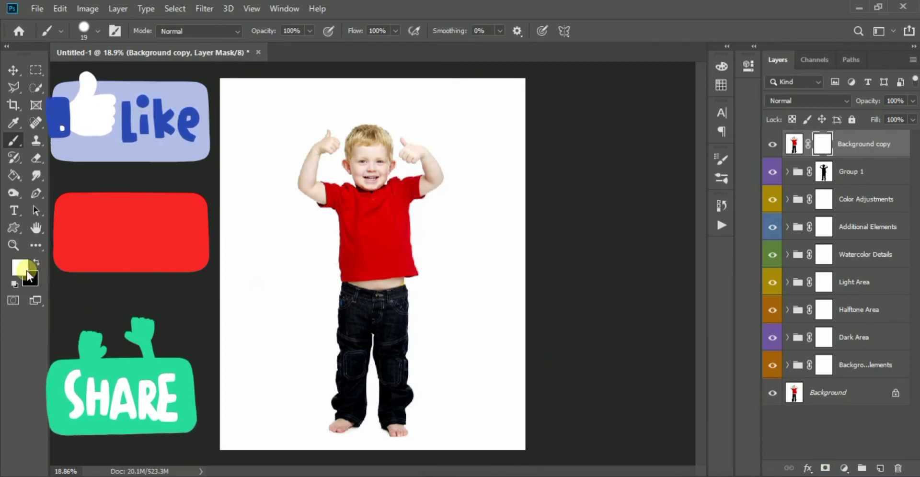
{"action": "key", "text": "ctrl+i"}
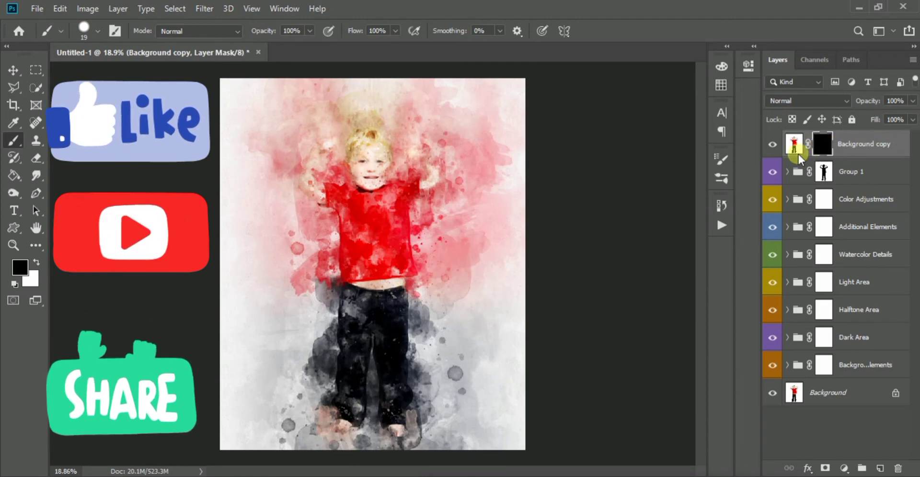
- Set the brush to 393 px with 16% opacity and 40% flow, and make white the foreground color
{"action": "mouse_move", "coordinate": [398, 192]}
{"action": "left_mouse_down"}
{"action": "mouse_move", "coordinate": [415, 191]}
{"action": "mouse_move", "coordinate": [384, 166]}
{"action": "left_mouse_up"}
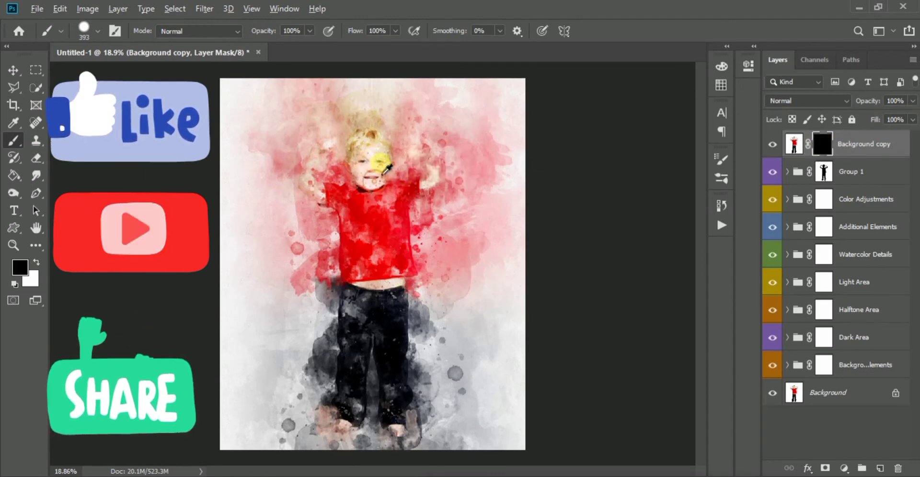
{"action": "scroll", "coordinate": [382, 164], "scroll_direction": "up", "scroll_amount": 6}
{"action": "scroll", "coordinate": [364, 181], "scroll_direction": "up", "scroll_amount": 2}
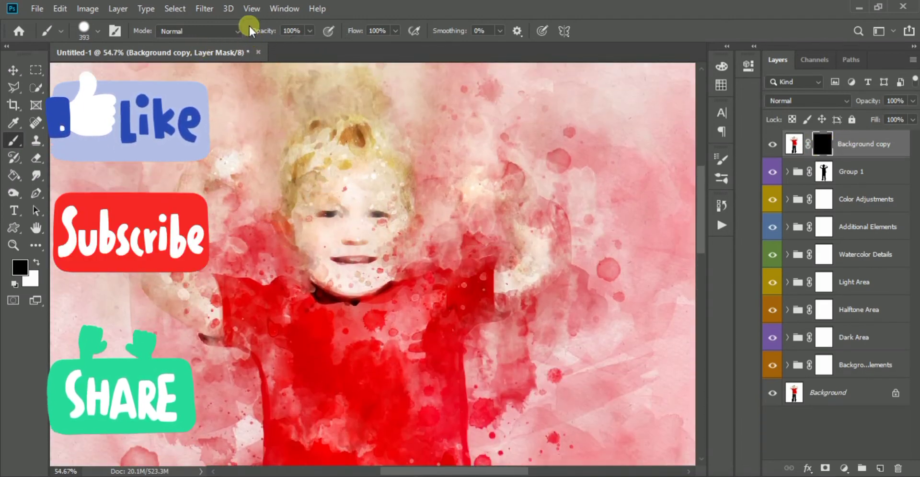
{"action": "left_click_drag", "start_coordinate": [267, 36], "coordinate": [209, 38]}
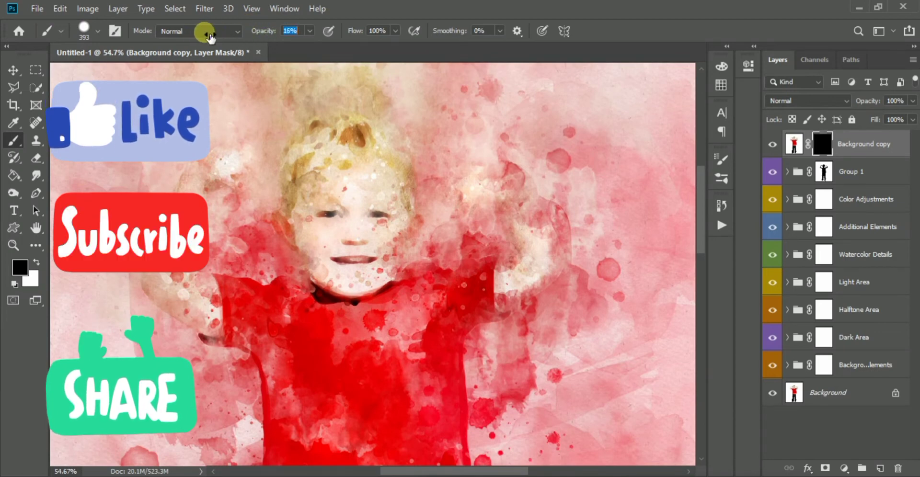
{"action": "left_click_drag", "start_coordinate": [353, 31], "coordinate": [313, 30]}
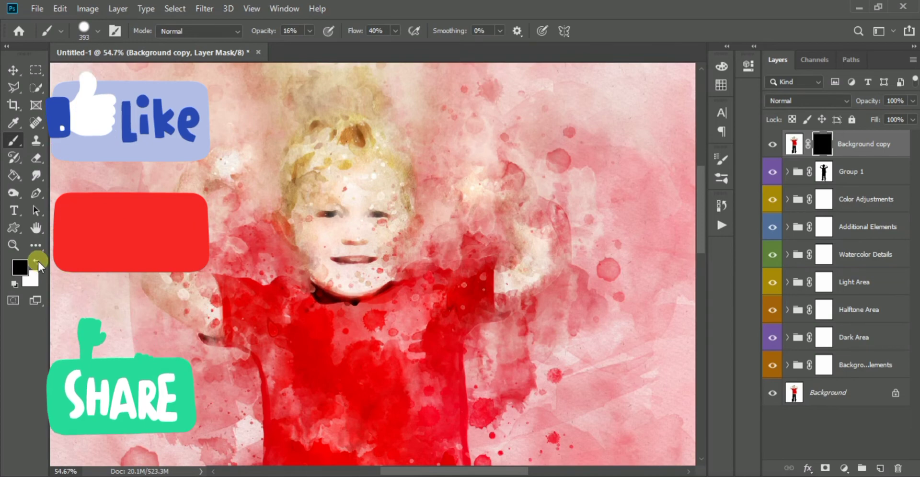
{"action": "left_click", "coordinate": [36, 262]}
- Paint on the Background copy mask over the boy's face to restore its detail, reducing the brush to 199 px
{"action": "left_click", "coordinate": [366, 244]}
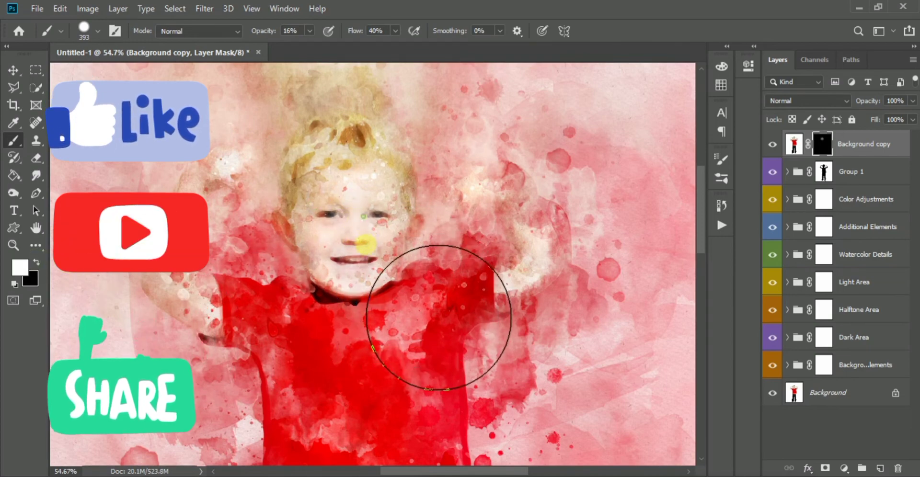
{"action": "right_click", "coordinate": [349, 217]}
{"action": "left_click_drag", "start_coordinate": [324, 213], "coordinate": [289, 211], "text": "alt"}
{"action": "mouse_move", "coordinate": [350, 216]}
{"action": "left_mouse_down"}
{"action": "mouse_move", "coordinate": [326, 212]}
{"action": "mouse_move", "coordinate": [378, 191]}
{"action": "left_mouse_up"}
{"action": "left_click_drag", "start_coordinate": [389, 280], "coordinate": [396, 236]}
{"action": "scroll", "coordinate": [353, 235], "scroll_direction": "down", "scroll_amount": 8}
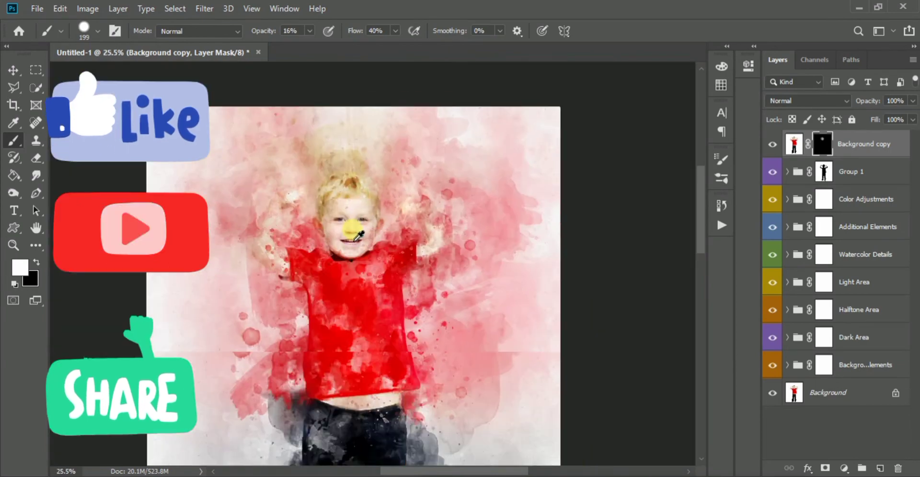
- Paint white on the Background copy mask over the boy's shirt and trousers to bring back their original detail
{"action": "left_click_drag", "start_coordinate": [352, 292], "coordinate": [359, 223]}
{"action": "mouse_move", "coordinate": [355, 247]}
{"action": "left_mouse_down", "text": "alt"}
{"action": "mouse_move", "coordinate": [377, 243]}
{"action": "mouse_move", "coordinate": [357, 225]}
{"action": "mouse_move", "coordinate": [358, 308]}
{"action": "mouse_move", "coordinate": [368, 244]}
{"action": "left_mouse_up", "text": "alt"}
{"action": "mouse_move", "coordinate": [363, 297]}
{"action": "left_mouse_down"}
{"action": "mouse_move", "coordinate": [359, 343]}
{"action": "mouse_move", "coordinate": [355, 328]}
{"action": "mouse_move", "coordinate": [371, 351]}
{"action": "mouse_move", "coordinate": [358, 373]}
{"action": "mouse_move", "coordinate": [285, 352]}
{"action": "left_mouse_up"}
- With a 71 px brush, paint on the Background copy mask over both of the boy's bare feet to restore them
{"action": "scroll", "coordinate": [390, 381], "scroll_direction": "down", "scroll_amount": 3}
{"action": "scroll", "coordinate": [335, 364], "scroll_direction": "up", "scroll_amount": 3}
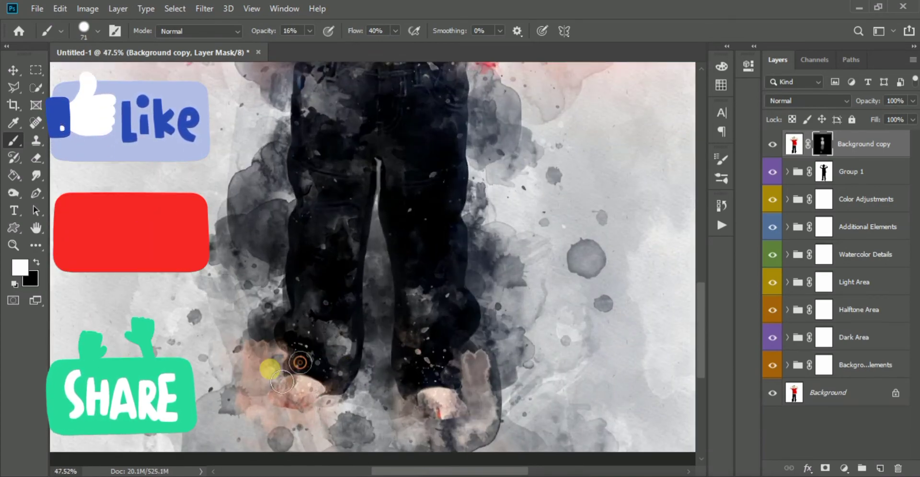
{"action": "scroll", "coordinate": [282, 382], "scroll_direction": "up", "scroll_amount": 3}
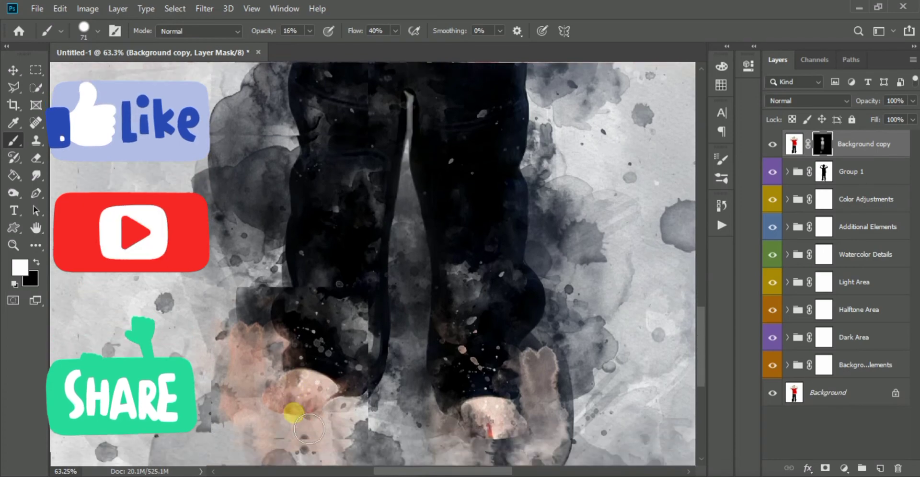
{"action": "scroll", "coordinate": [309, 429], "scroll_direction": "up", "scroll_amount": 5}
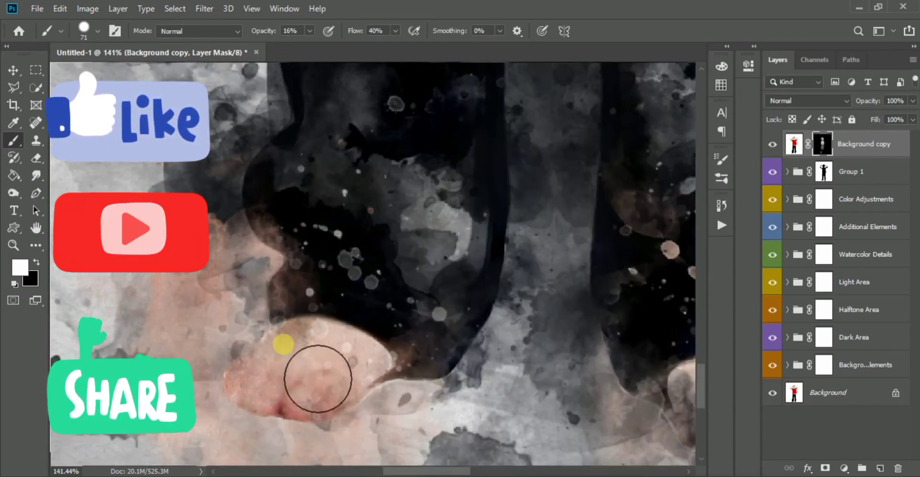
{"action": "mouse_move", "coordinate": [318, 379]}
{"action": "left_mouse_down"}
{"action": "mouse_move", "coordinate": [370, 399]}
{"action": "mouse_move", "coordinate": [375, 379]}
{"action": "mouse_move", "coordinate": [422, 347]}
{"action": "mouse_move", "coordinate": [402, 374]}
{"action": "left_mouse_up"}
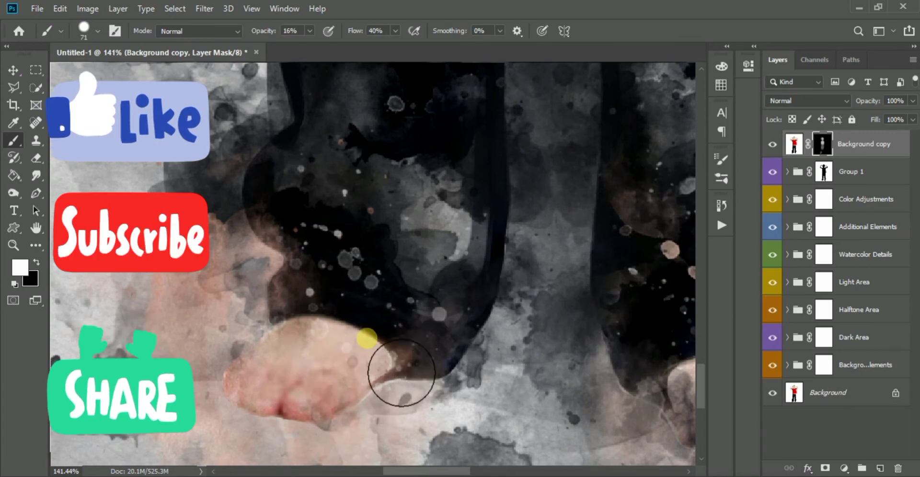
{"action": "scroll", "coordinate": [357, 301], "scroll_direction": "down", "scroll_amount": 5}
{"action": "scroll", "coordinate": [505, 353], "scroll_direction": "up", "scroll_amount": 6}
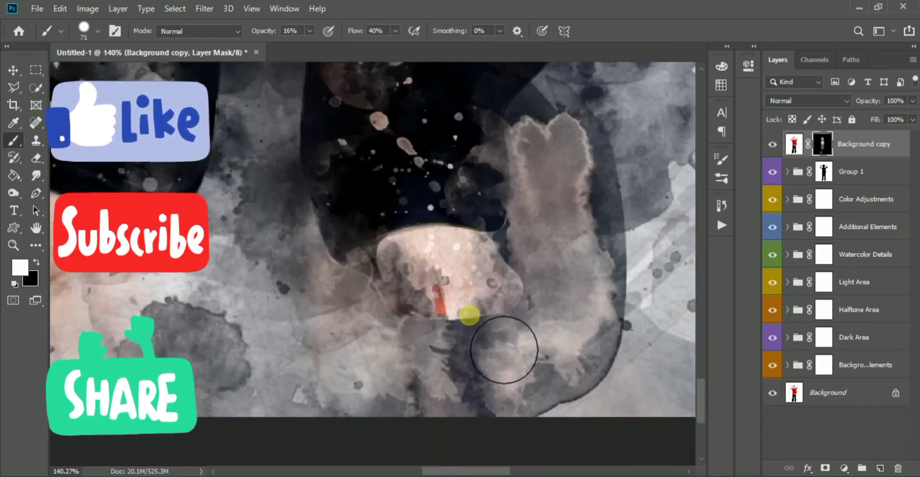
{"action": "left_click_drag", "start_coordinate": [414, 237], "coordinate": [416, 278]}
{"action": "mouse_move", "coordinate": [450, 312]}
{"action": "left_mouse_down"}
{"action": "mouse_move", "coordinate": [462, 303]}
{"action": "mouse_move", "coordinate": [499, 320]}
{"action": "mouse_move", "coordinate": [441, 282]}
{"action": "mouse_move", "coordinate": [509, 276]}
{"action": "mouse_move", "coordinate": [502, 326]}
{"action": "mouse_move", "coordinate": [501, 315]}
{"action": "left_mouse_up"}
- Enlarge the brush and paint more original detail back into the boy's clothing on the Background copy mask
{"action": "scroll", "coordinate": [378, 225], "scroll_direction": "down", "scroll_amount": 4}
{"action": "mouse_move", "coordinate": [406, 126]}
{"action": "left_mouse_down"}
{"action": "mouse_move", "coordinate": [404, 194]}
{"action": "mouse_move", "coordinate": [392, 213]}
{"action": "left_mouse_up"}
{"action": "scroll", "coordinate": [378, 167], "scroll_direction": "down", "scroll_amount": 8}
{"action": "scroll", "coordinate": [384, 203], "scroll_direction": "up", "scroll_amount": 2}
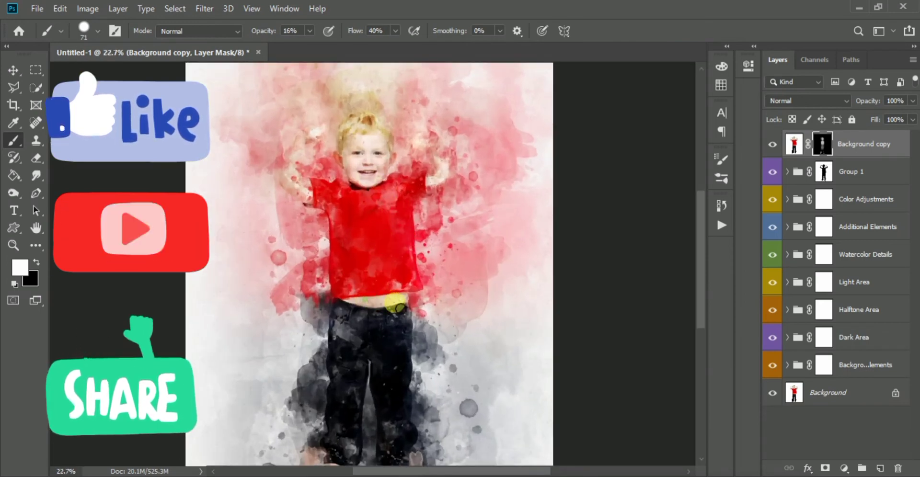
{"action": "right_click", "coordinate": [378, 264]}
{"action": "left_click", "coordinate": [350, 234]}
{"action": "key", "text": "bracketright"}
{"action": "key", "text": "bracketright"}
{"action": "key", "text": "bracketright"}
{"action": "key", "text": "bracketright"}
{"action": "key", "text": "bracketright"}
{"action": "key", "text": "bracketright"}
{"action": "key", "text": "bracketright"}
{"action": "key", "text": "bracketright"}
{"action": "mouse_move", "coordinate": [344, 204]}
{"action": "left_mouse_down"}
{"action": "mouse_move", "coordinate": [359, 236]}
{"action": "mouse_move", "coordinate": [325, 194]}
{"action": "mouse_move", "coordinate": [308, 251]}
{"action": "mouse_move", "coordinate": [353, 302]}
{"action": "mouse_move", "coordinate": [349, 281]}
{"action": "mouse_move", "coordinate": [284, 261]}
{"action": "mouse_move", "coordinate": [353, 273]}
{"action": "mouse_move", "coordinate": [370, 295]}
{"action": "left_mouse_up"}
- Reduce the brush to 80 px and paint on the mask to restore the raised arm and fist on the image's left side
{"action": "key", "text": "bracketleft"}
{"action": "key", "text": "bracketleft"}
{"action": "key", "text": "bracketleft"}
{"action": "key", "text": "bracketleft"}
{"action": "key", "text": "bracketleft"}
{"action": "key", "text": "bracketleft"}
{"action": "key", "text": "bracketleft"}
{"action": "scroll", "coordinate": [279, 176], "scroll_direction": "up", "scroll_amount": 4}
{"action": "left_click_drag", "start_coordinate": [334, 263], "coordinate": [314, 243]}
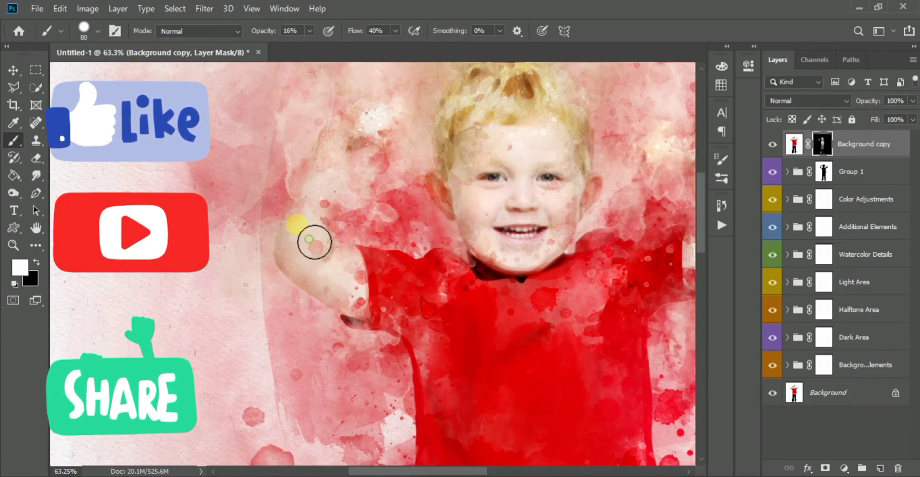
{"action": "left_click", "coordinate": [826, 145], "text": "shift"}
{"action": "left_click", "coordinate": [825, 145], "text": "shift"}
{"action": "mouse_move", "coordinate": [367, 173]}
{"action": "left_mouse_down"}
{"action": "mouse_move", "coordinate": [339, 214]}
{"action": "mouse_move", "coordinate": [322, 157]}
{"action": "mouse_move", "coordinate": [345, 197]}
{"action": "mouse_move", "coordinate": [349, 186]}
{"action": "mouse_move", "coordinate": [338, 230]}
{"action": "mouse_move", "coordinate": [321, 248]}
{"action": "mouse_move", "coordinate": [340, 247]}
{"action": "mouse_move", "coordinate": [315, 282]}
{"action": "mouse_move", "coordinate": [336, 265]}
{"action": "mouse_move", "coordinate": [365, 301]}
{"action": "mouse_move", "coordinate": [343, 259]}
{"action": "mouse_move", "coordinate": [374, 142]}
{"action": "mouse_move", "coordinate": [424, 149]}
{"action": "mouse_move", "coordinate": [398, 159]}
{"action": "mouse_move", "coordinate": [417, 154]}
{"action": "mouse_move", "coordinate": [407, 170]}
{"action": "mouse_move", "coordinate": [409, 143]}
{"action": "mouse_move", "coordinate": [376, 142]}
{"action": "mouse_move", "coordinate": [370, 159]}
{"action": "mouse_move", "coordinate": [372, 125]}
{"action": "mouse_move", "coordinate": [421, 122]}
{"action": "mouse_move", "coordinate": [395, 123]}
{"action": "mouse_move", "coordinate": [399, 134]}
{"action": "mouse_move", "coordinate": [386, 137]}
{"action": "mouse_move", "coordinate": [376, 129]}
{"action": "mouse_move", "coordinate": [359, 150]}
{"action": "left_mouse_up"}
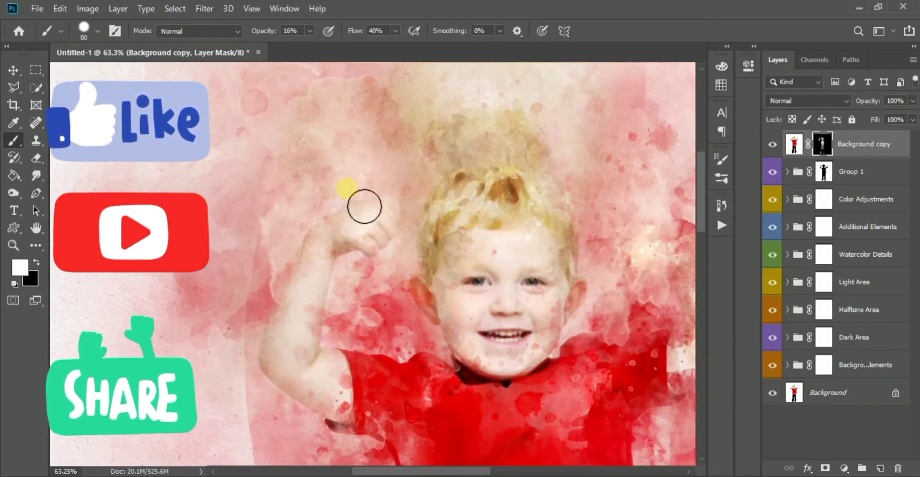
{"action": "left_click_drag", "start_coordinate": [365, 206], "coordinate": [376, 190]}
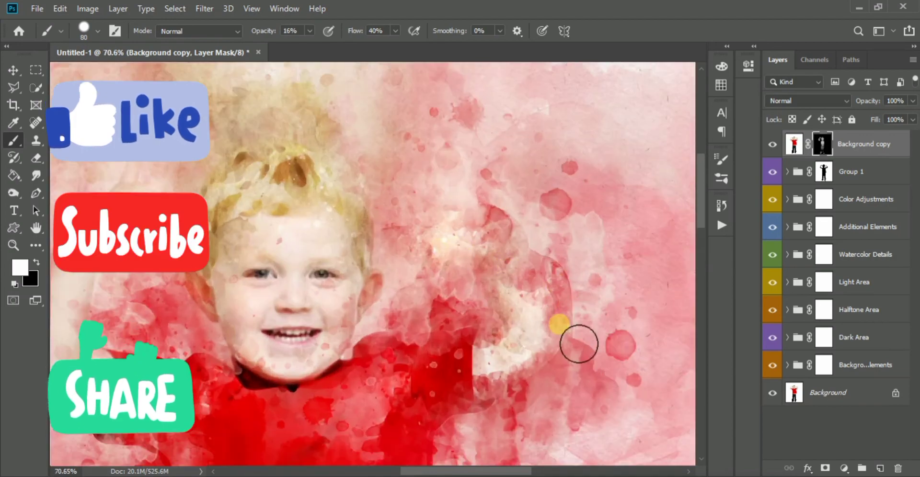
- Paint on the Background copy mask over the raised arm and hand on the image's right side to restore them
{"action": "mouse_move", "coordinate": [577, 342]}
{"action": "left_mouse_down"}
{"action": "mouse_move", "coordinate": [495, 396]}
{"action": "mouse_move", "coordinate": [550, 326]}
{"action": "left_mouse_up"}
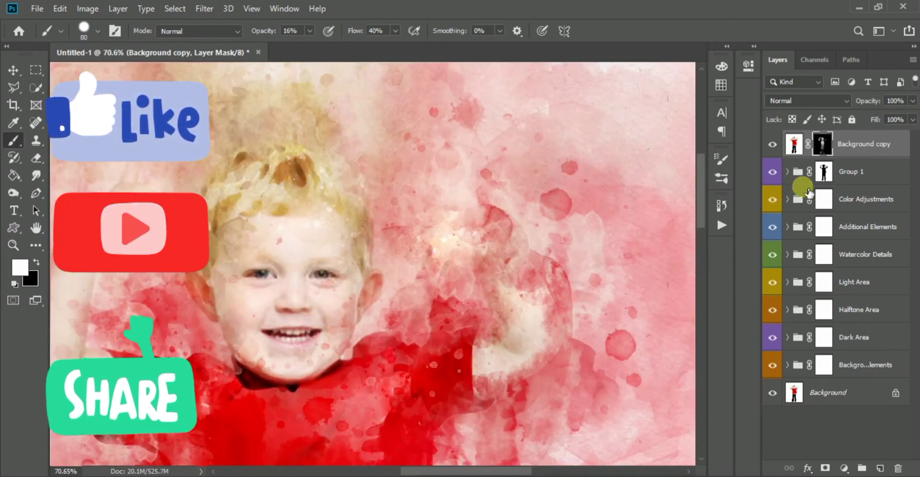
{"action": "left_click", "coordinate": [823, 146], "text": "shift"}
{"action": "left_click", "coordinate": [825, 149], "text": "shift"}
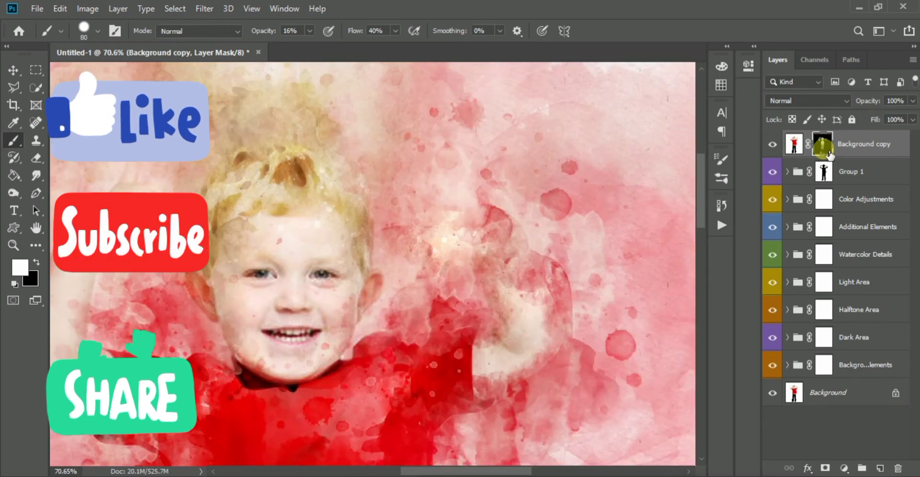
{"action": "left_click", "coordinate": [825, 149], "text": "shift"}
{"action": "left_click", "coordinate": [825, 148], "text": "shift"}
{"action": "mouse_move", "coordinate": [517, 276]}
{"action": "left_mouse_down"}
{"action": "mouse_move", "coordinate": [539, 319]}
{"action": "mouse_move", "coordinate": [531, 274]}
{"action": "left_mouse_up"}
{"action": "mouse_move", "coordinate": [549, 350]}
{"action": "left_mouse_down"}
{"action": "mouse_move", "coordinate": [462, 421]}
{"action": "mouse_move", "coordinate": [534, 385]}
{"action": "left_mouse_up"}
{"action": "mouse_move", "coordinate": [513, 351]}
{"action": "left_mouse_down"}
{"action": "mouse_move", "coordinate": [524, 330]}
{"action": "mouse_move", "coordinate": [504, 253]}
{"action": "mouse_move", "coordinate": [482, 257]}
{"action": "mouse_move", "coordinate": [505, 289]}
{"action": "mouse_move", "coordinate": [487, 256]}
{"action": "mouse_move", "coordinate": [449, 272]}
{"action": "mouse_move", "coordinate": [463, 278]}
{"action": "mouse_move", "coordinate": [441, 263]}
{"action": "mouse_move", "coordinate": [454, 264]}
{"action": "mouse_move", "coordinate": [457, 239]}
{"action": "mouse_move", "coordinate": [426, 207]}
{"action": "mouse_move", "coordinate": [440, 224]}
{"action": "mouse_move", "coordinate": [440, 297]}
{"action": "mouse_move", "coordinate": [428, 272]}
{"action": "mouse_move", "coordinate": [459, 293]}
{"action": "mouse_move", "coordinate": [543, 270]}
{"action": "mouse_move", "coordinate": [505, 254]}
{"action": "mouse_move", "coordinate": [491, 233]}
{"action": "mouse_move", "coordinate": [511, 242]}
{"action": "mouse_move", "coordinate": [569, 345]}
{"action": "mouse_move", "coordinate": [564, 373]}
{"action": "left_mouse_up"}
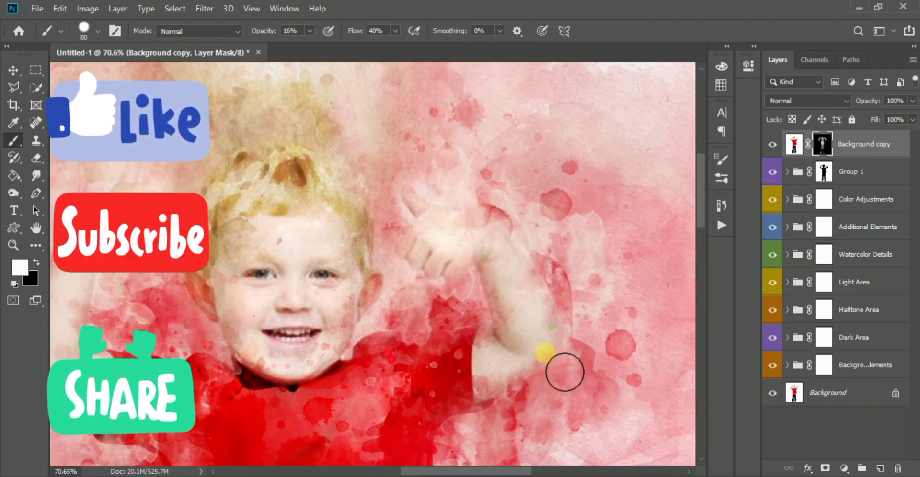
- Switch to black and paint on the mask around the right-side hand to remove excess restored detail near the thumb
{"action": "scroll", "coordinate": [514, 337], "scroll_direction": "down", "scroll_amount": 15}
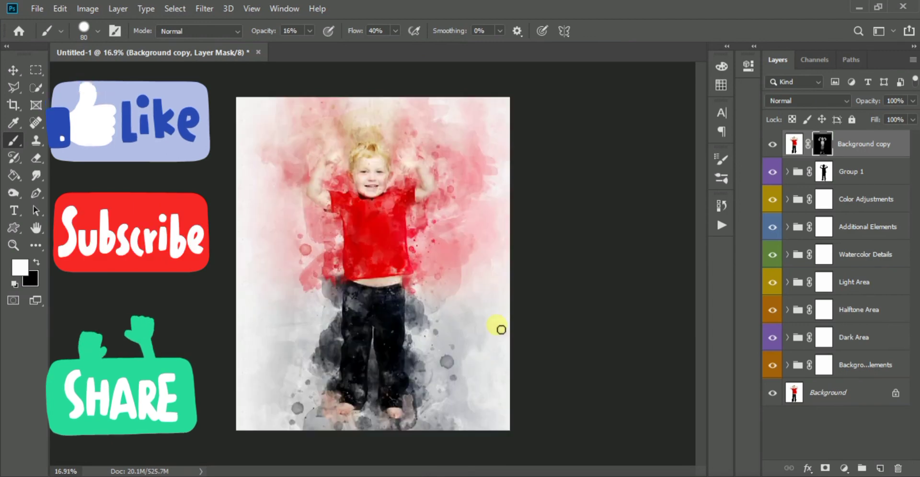
{"action": "scroll", "coordinate": [410, 150], "scroll_direction": "up", "scroll_amount": 20}
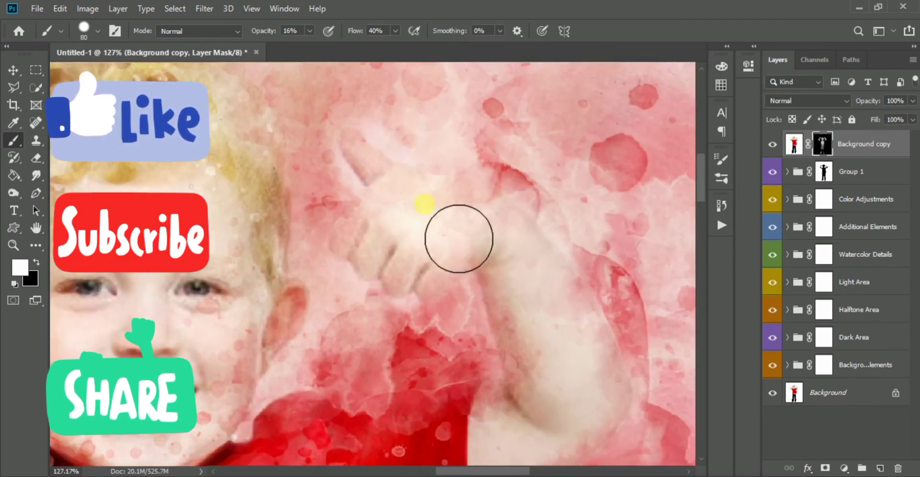
{"action": "key", "text": "x"}
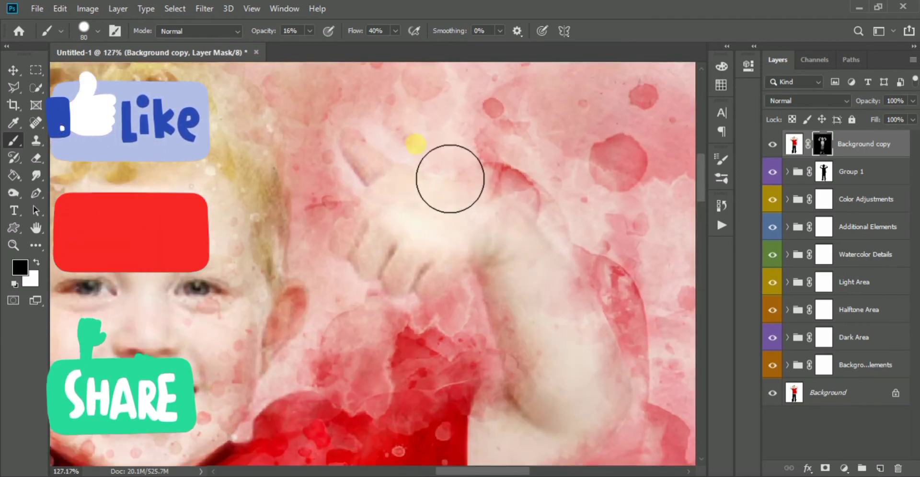
{"action": "left_click_drag", "start_coordinate": [441, 170], "coordinate": [422, 137]}
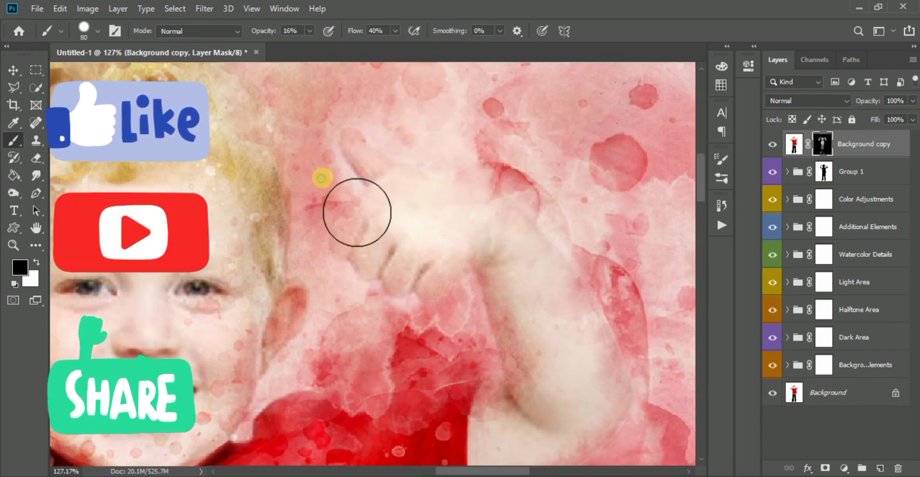
- Switch back to white and repaint the right-side fingers and forearm on the mask to strengthen their detail
{"action": "key", "text": "x"}
{"action": "mouse_move", "coordinate": [424, 208]}
{"action": "left_mouse_down"}
{"action": "mouse_move", "coordinate": [470, 268]}
{"action": "mouse_move", "coordinate": [425, 232]}
{"action": "mouse_move", "coordinate": [398, 292]}
{"action": "mouse_move", "coordinate": [468, 312]}
{"action": "left_mouse_up"}
{"action": "mouse_move", "coordinate": [520, 264]}
{"action": "left_mouse_down"}
{"action": "mouse_move", "coordinate": [532, 323]}
{"action": "mouse_move", "coordinate": [540, 333]}
{"action": "mouse_move", "coordinate": [535, 318]}
{"action": "mouse_move", "coordinate": [520, 371]}
{"action": "left_mouse_up"}
{"action": "scroll", "coordinate": [527, 338], "scroll_direction": "down", "scroll_amount": 7}
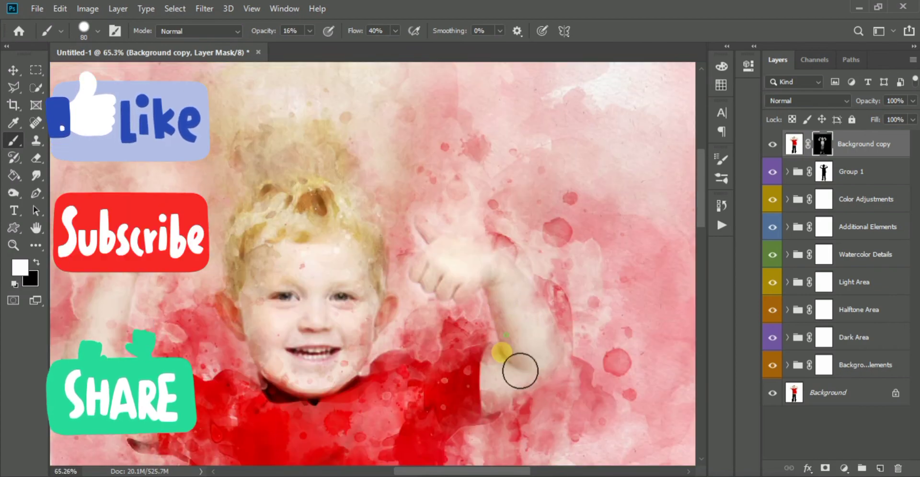
- Deselect all layers and hide the interface panels to view the whole watercolor painting
{"action": "scroll", "coordinate": [425, 350], "scroll_direction": "down", "scroll_amount": 5}
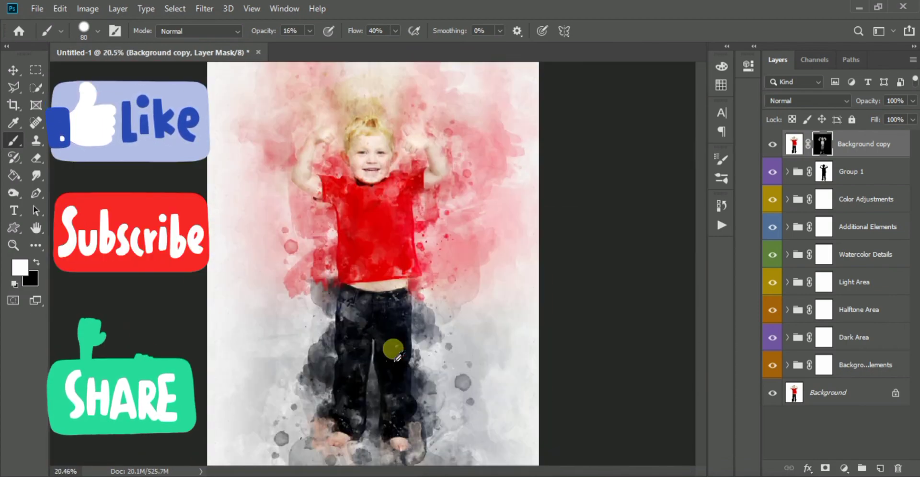
{"action": "scroll", "coordinate": [397, 357], "scroll_direction": "down", "scroll_amount": 2}
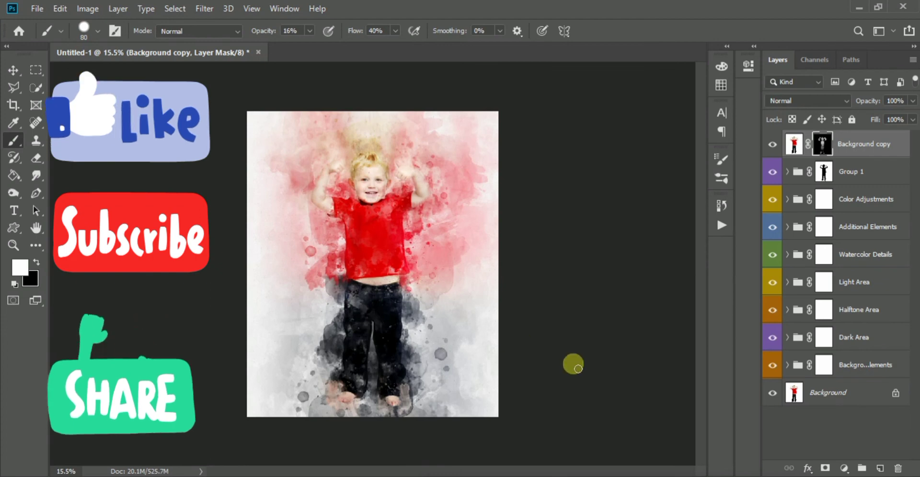
{"action": "left_click", "coordinate": [811, 438]}
{"action": "key", "text": "x"}
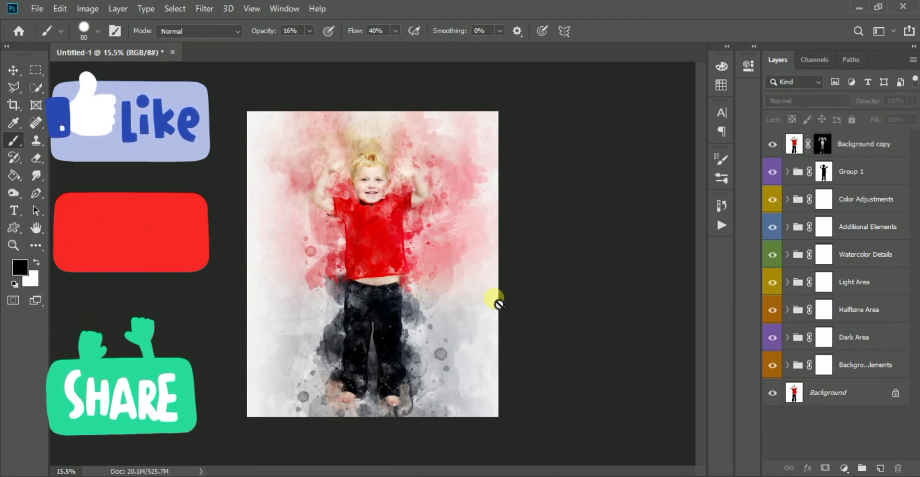
{"action": "key", "text": "Tab"}
{"action": "scroll", "coordinate": [695, 315], "scroll_direction": "up", "scroll_amount": 2}
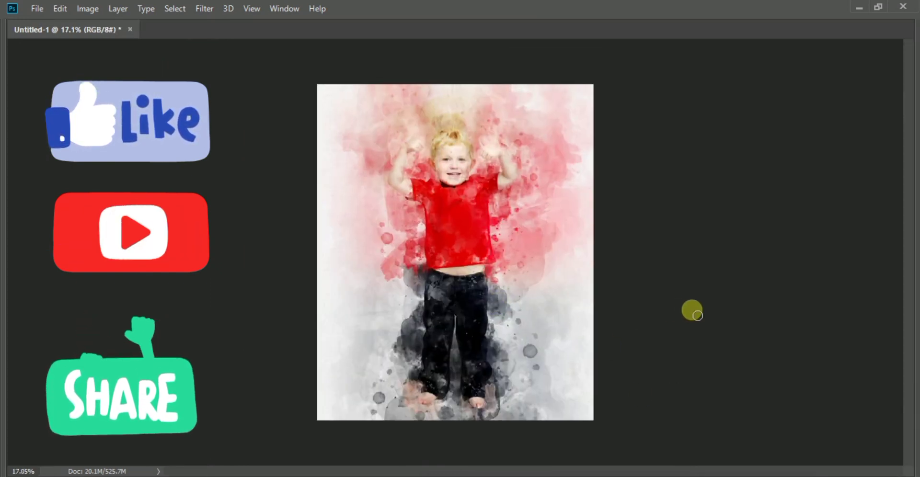